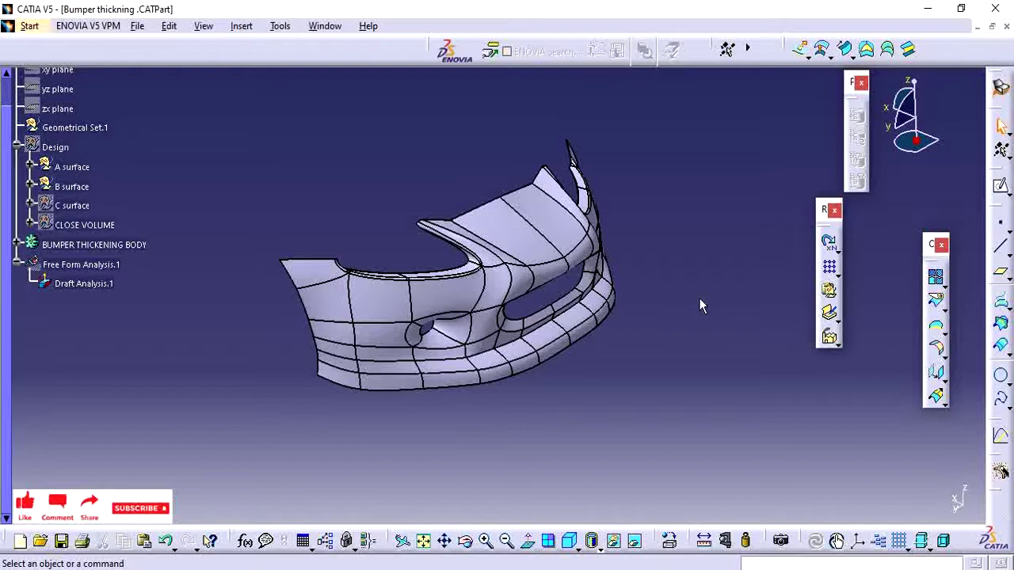
# - Start duplicating the B surface geometrical set and set its destination to after the existing B surface
pyautogui.moveTo(635, 315); pyautogui.dragTo(664, 328, button='middle')
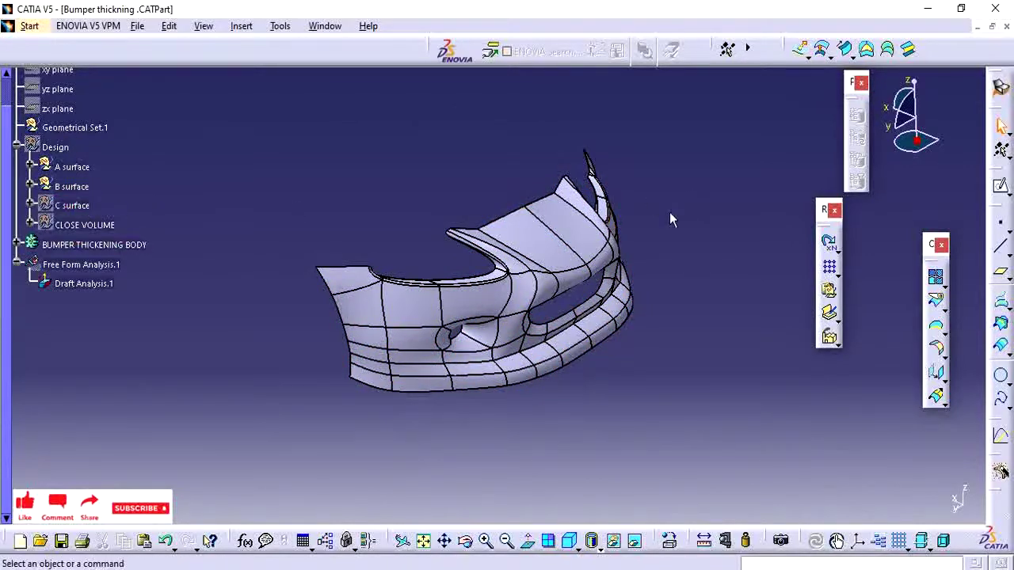
pyautogui.click(80, 189)
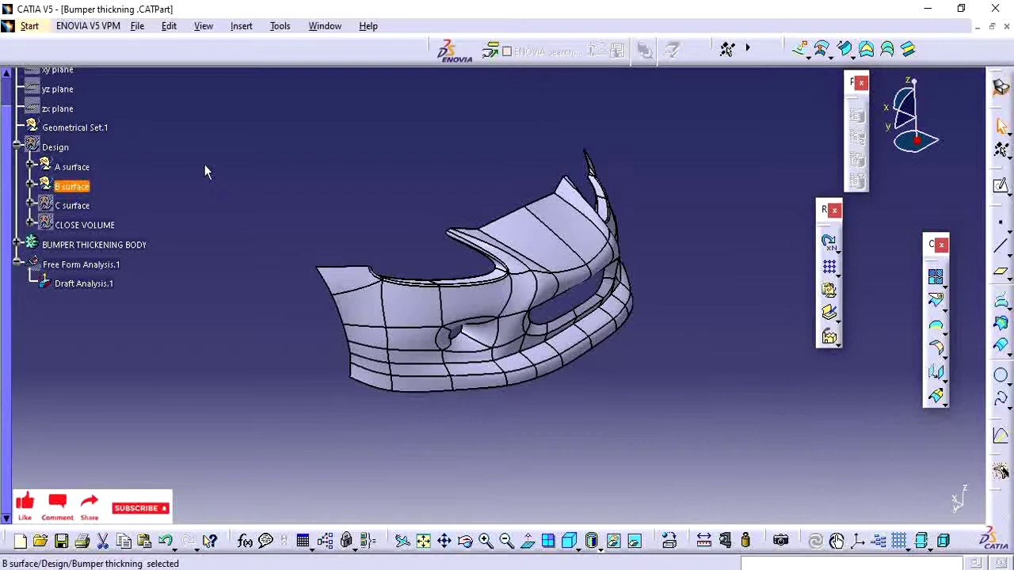
pyautogui.click(829, 290)
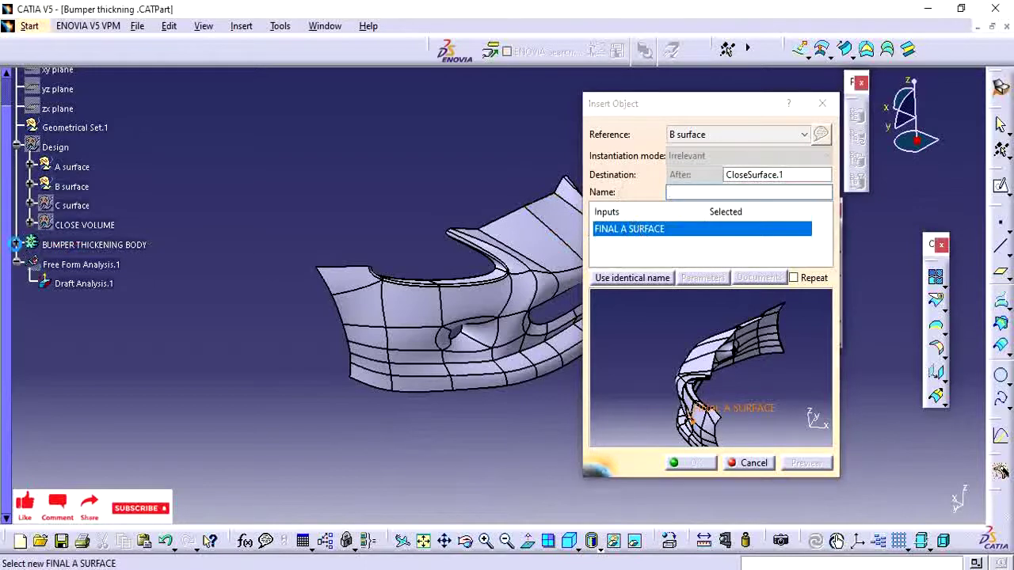
pyautogui.click(17, 245)
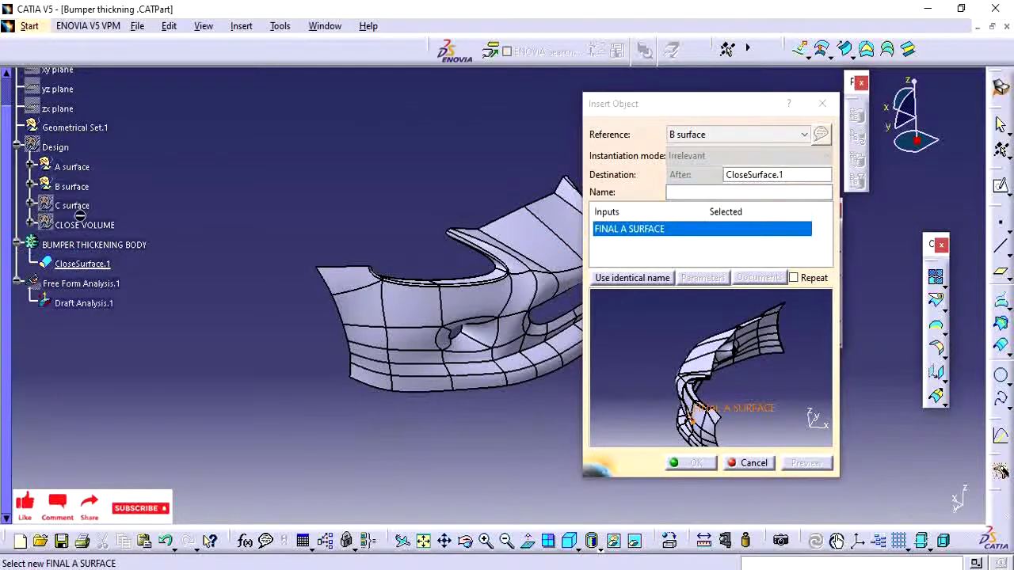
pyautogui.click(83, 264)
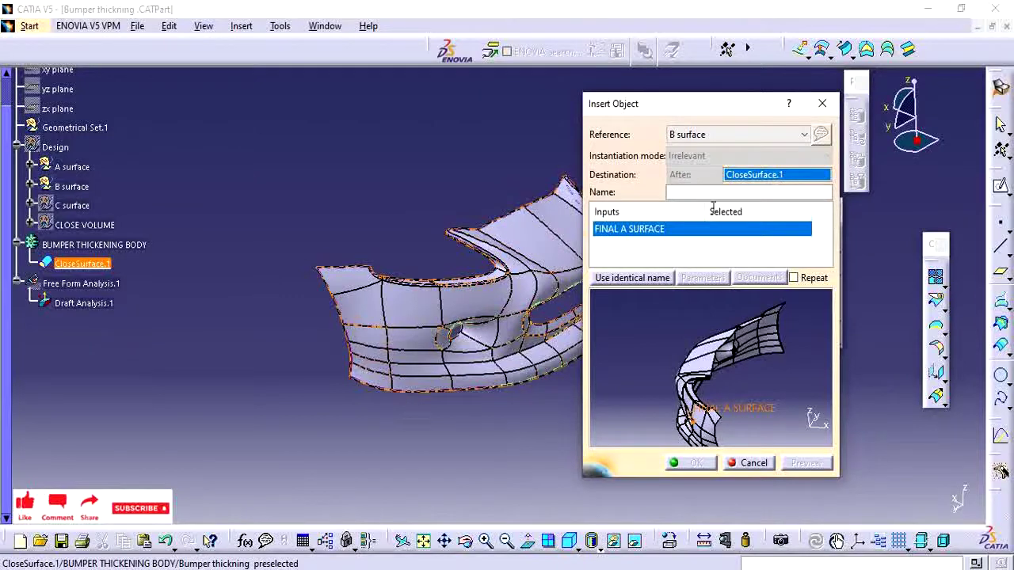
pyautogui.click(30, 187)
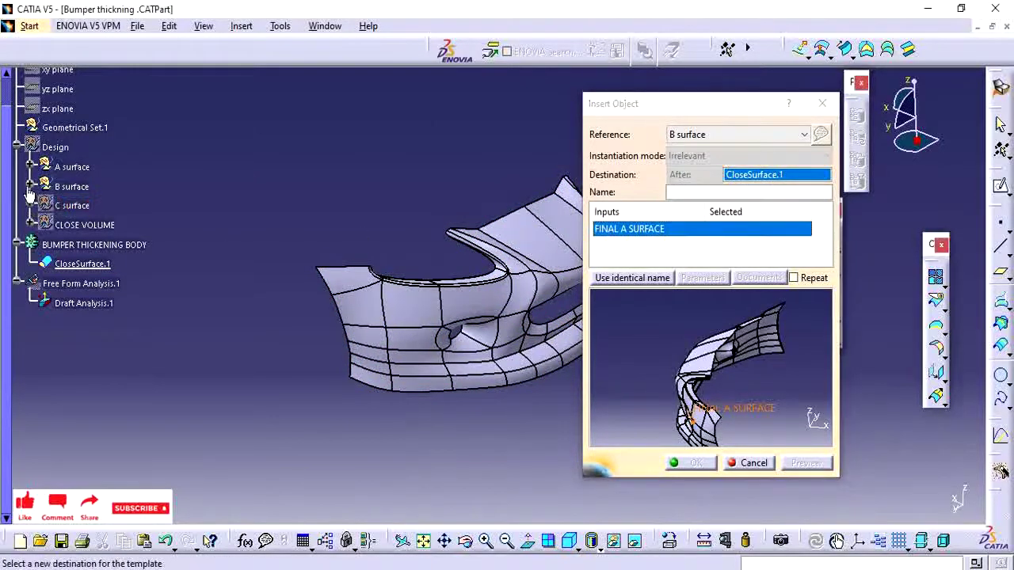
pyautogui.click(71, 186)
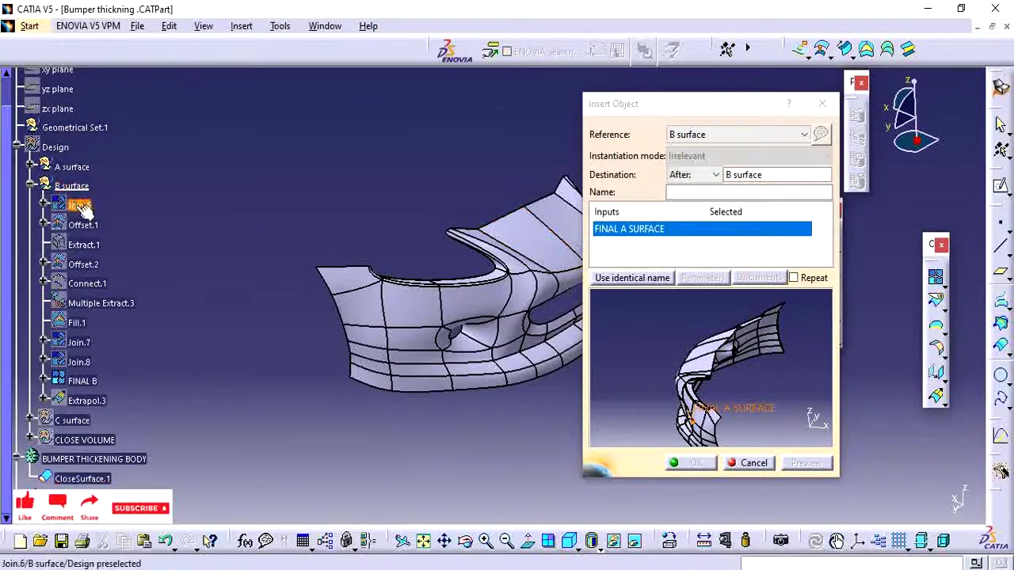
# - Try to use Offset.1 as the replacement input for FINAL A SURFACE, using identical names
pyautogui.click(82, 225)
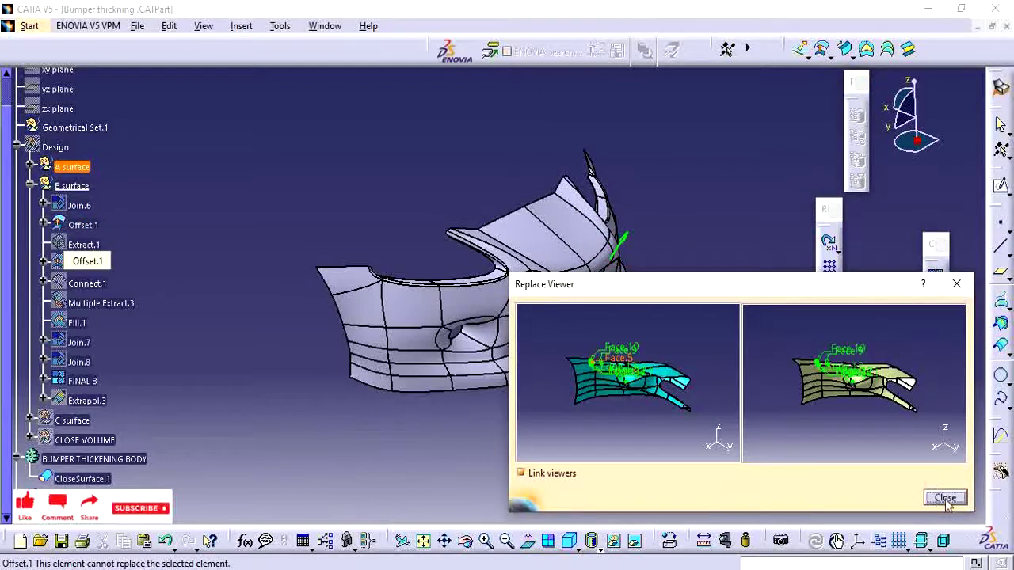
pyautogui.click(945, 498)
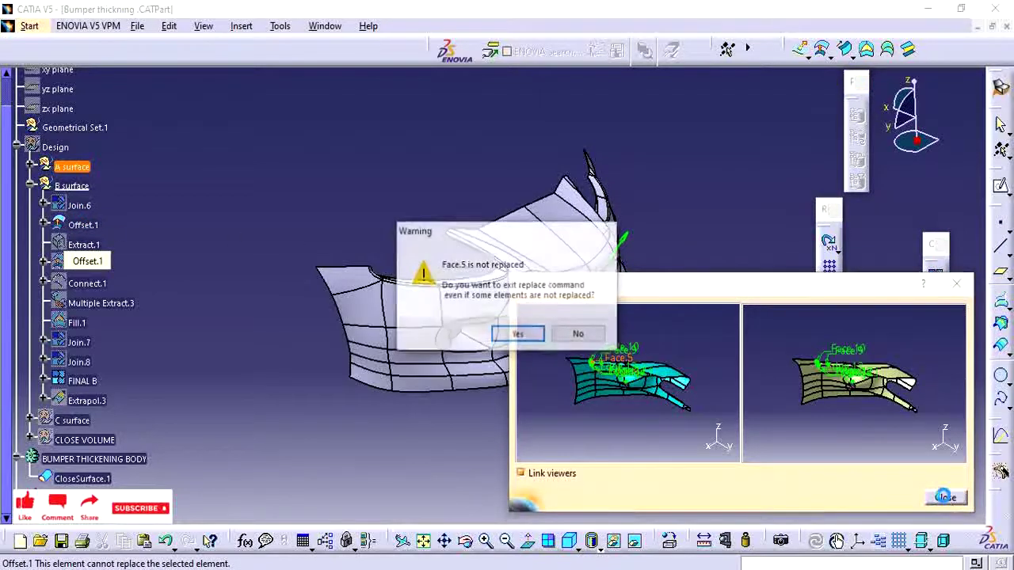
pyautogui.click(579, 336)
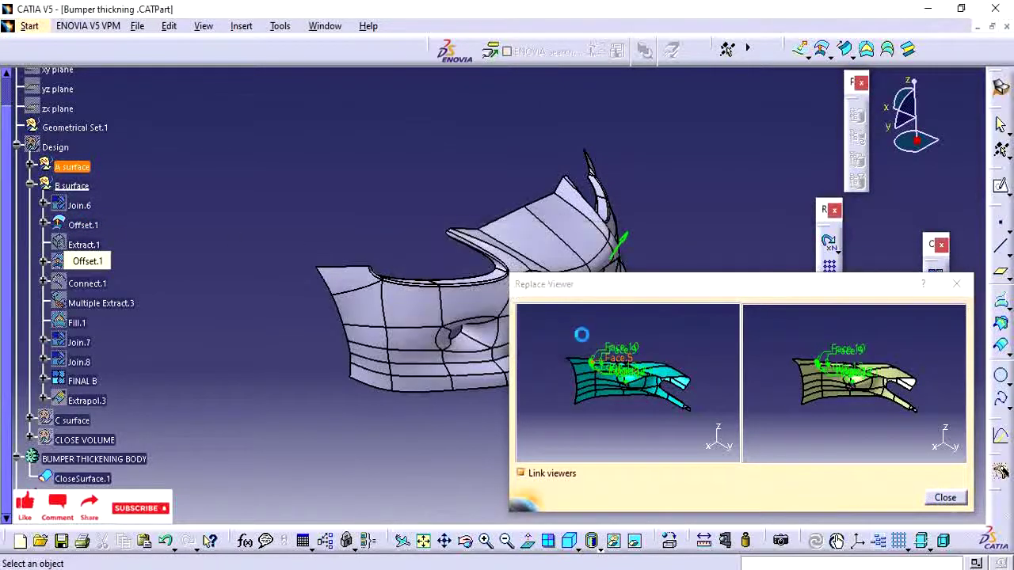
pyautogui.click(945, 498)
pyautogui.click(519, 335)
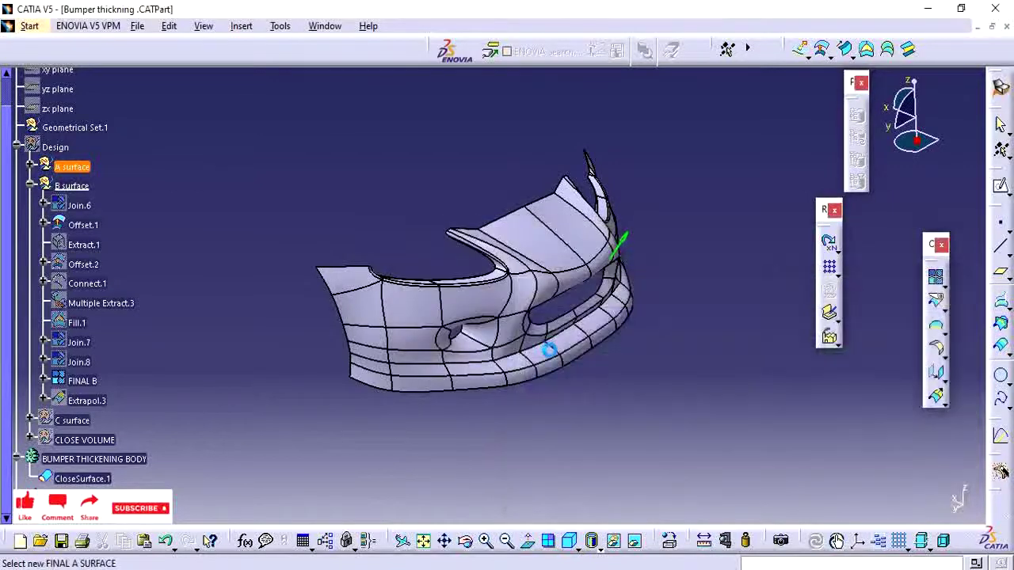
pyautogui.click(83, 225)
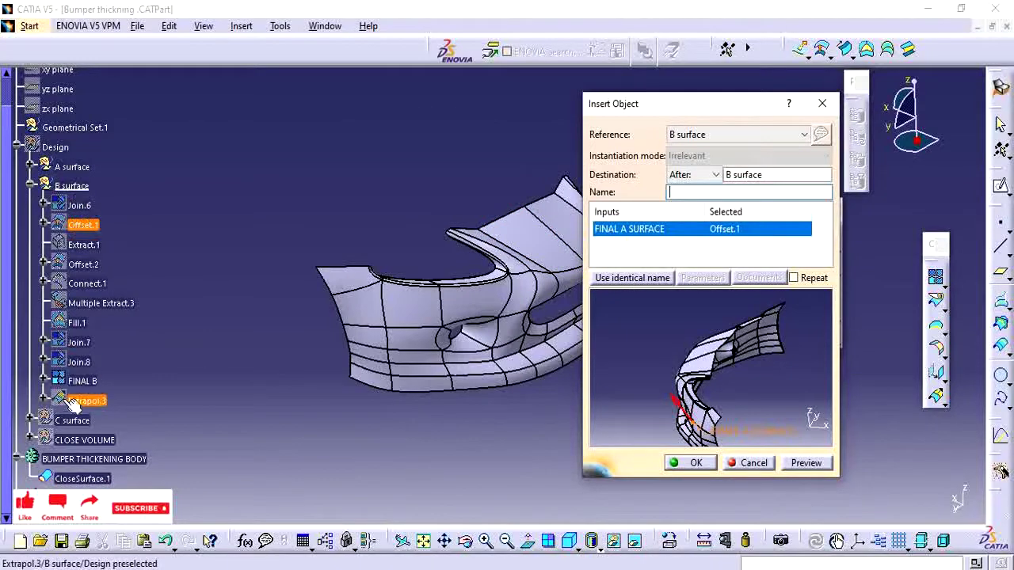
pyautogui.click(636, 282)
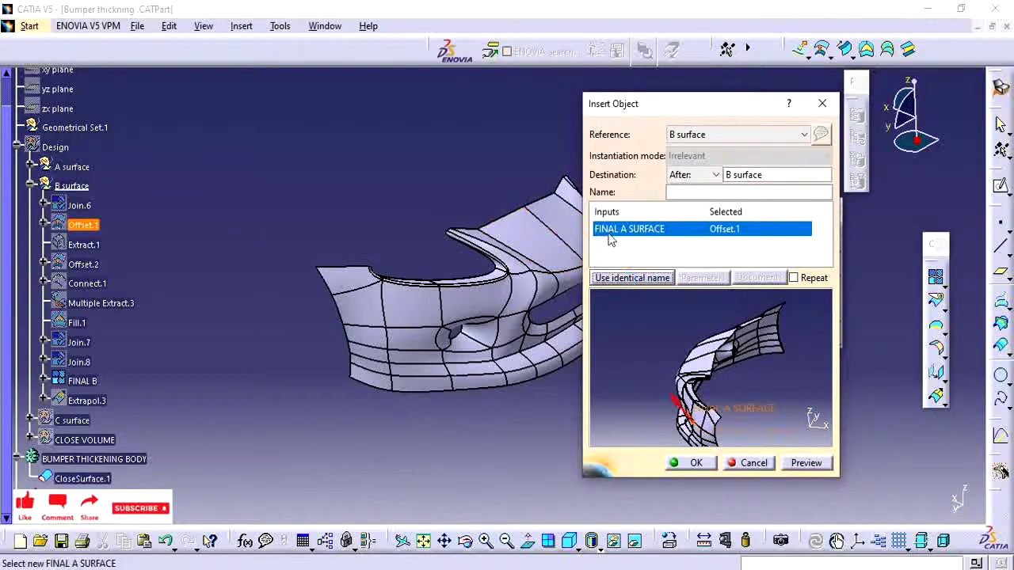
# - Assign Join.6 as the FINAL A SURFACE input and insert the duplicated B surface set
pyautogui.click(88, 203)
pyautogui.click(89, 205)
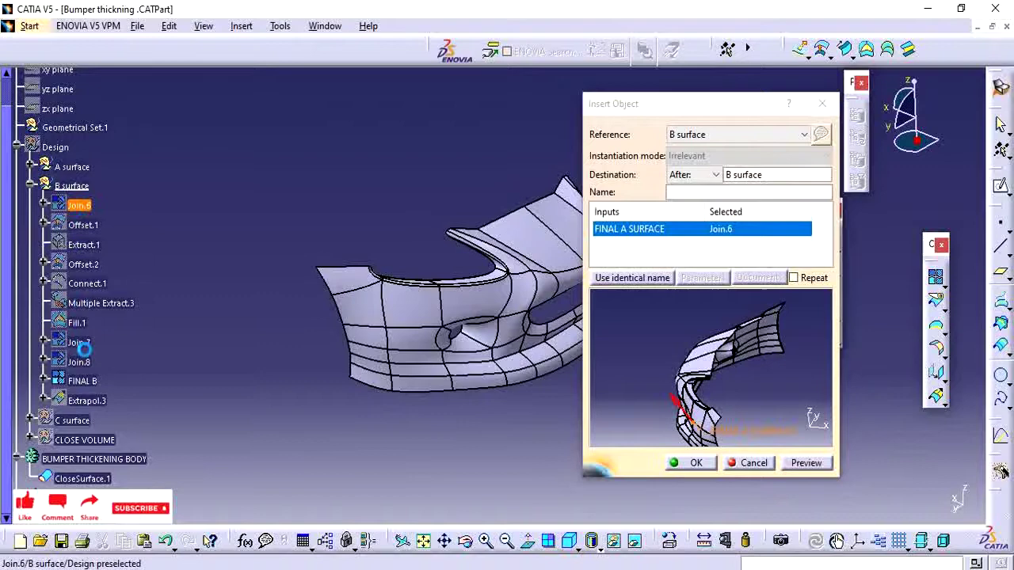
pyautogui.click(87, 402)
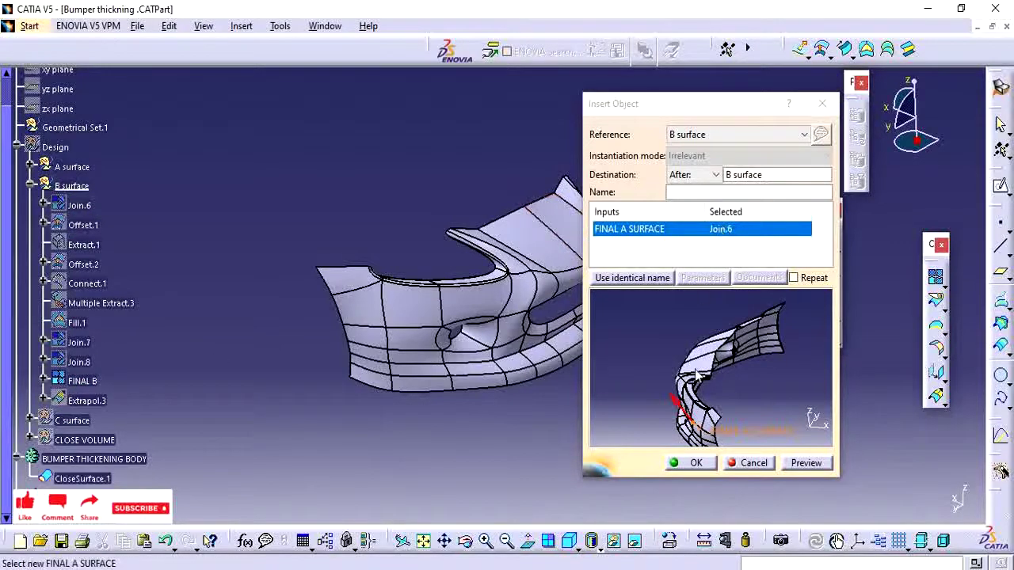
pyautogui.click(692, 464)
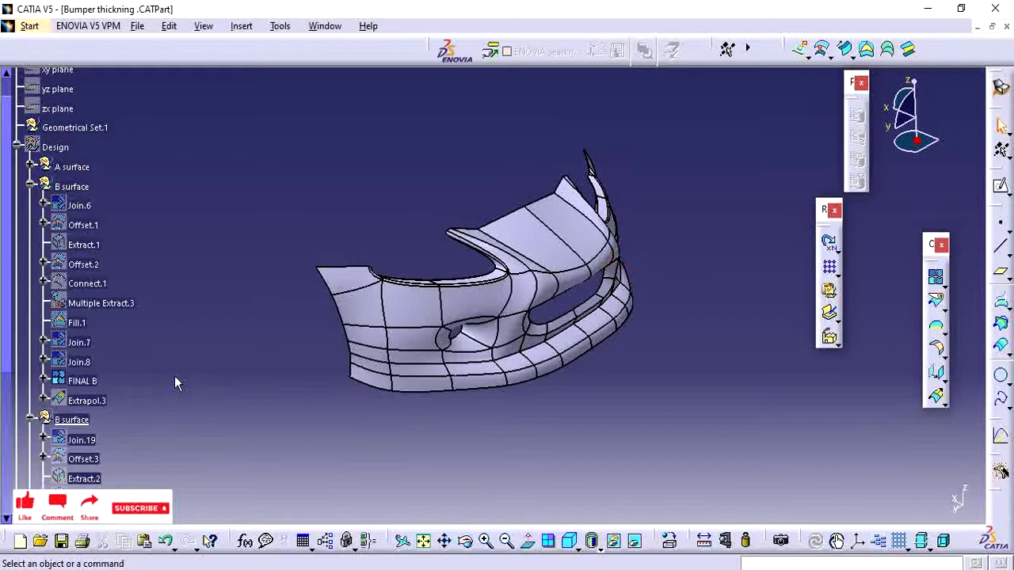
# - Compare the duplicated B surface set's features with the original's and collapse both sets in the tree
pyautogui.scroll(-2, 141, 372)
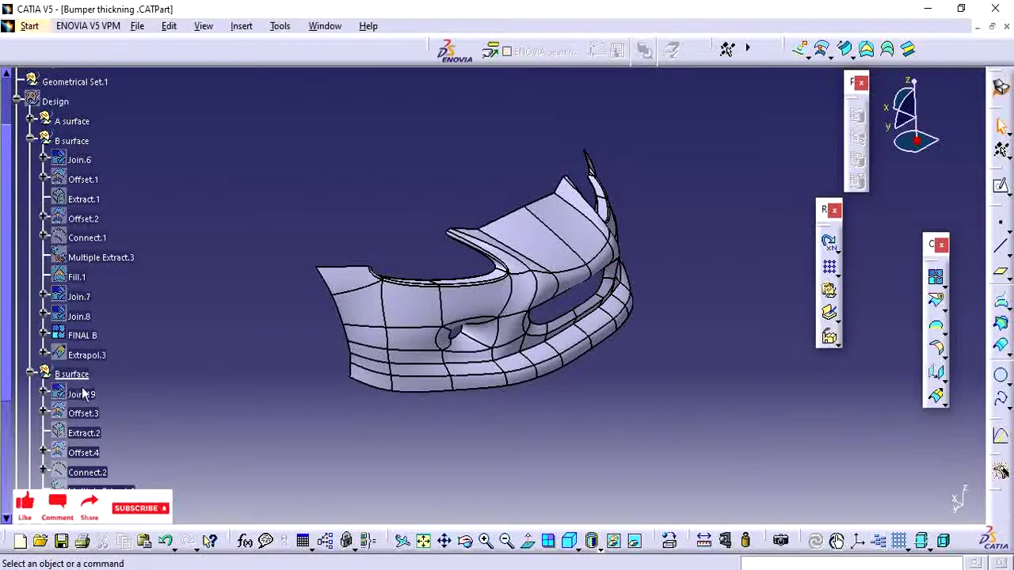
pyautogui.scroll(-2, 86, 440)
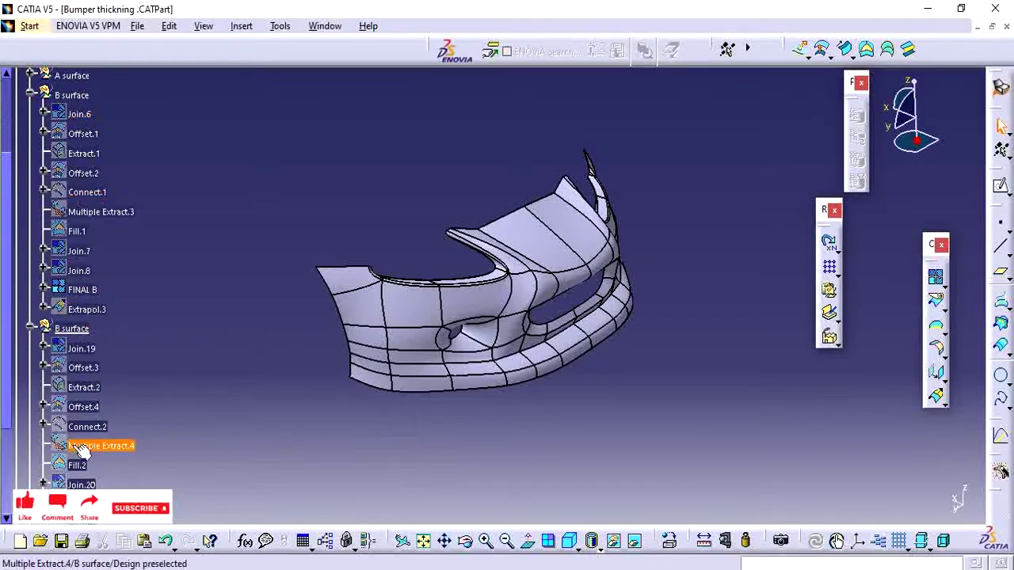
pyautogui.scroll(-2, 83, 447)
pyautogui.scroll(-2, 86, 450)
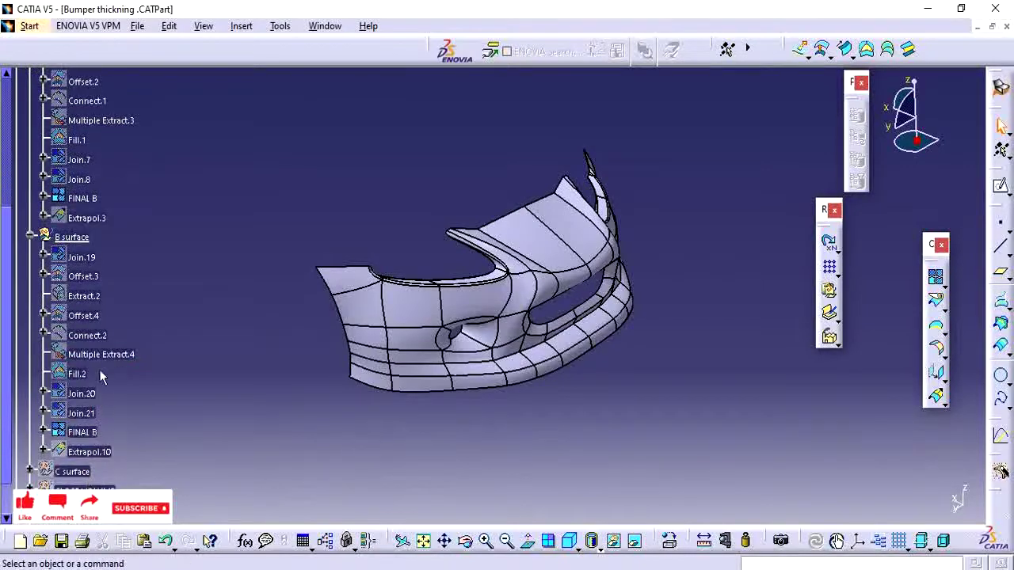
pyautogui.scroll(3, 101, 347)
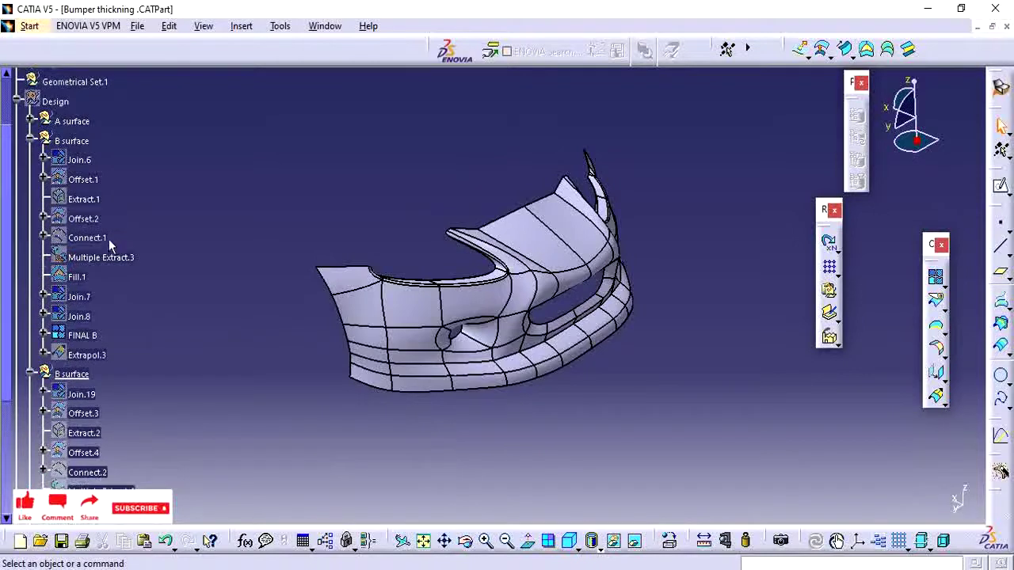
pyautogui.click(29, 374)
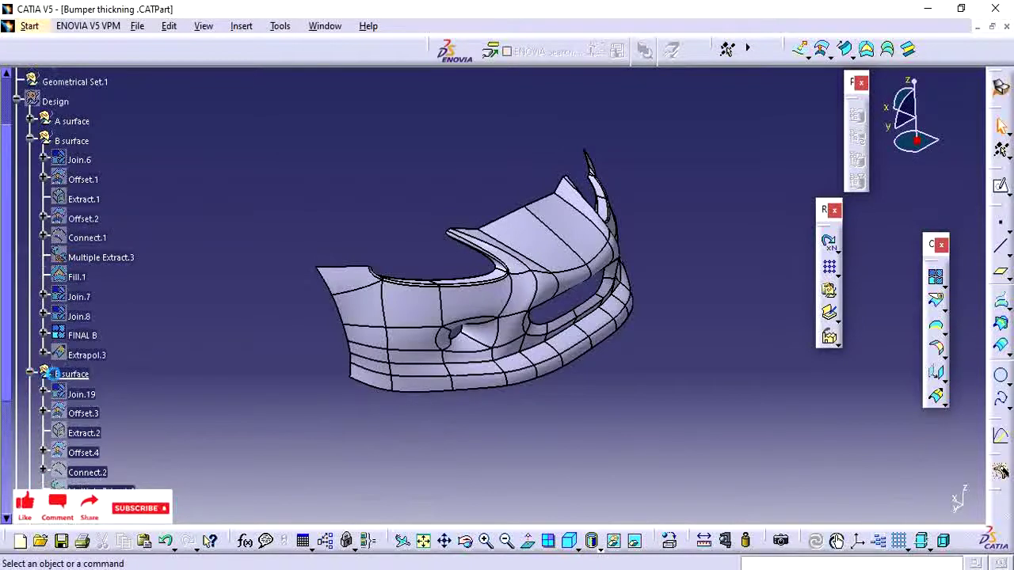
pyautogui.click(30, 140)
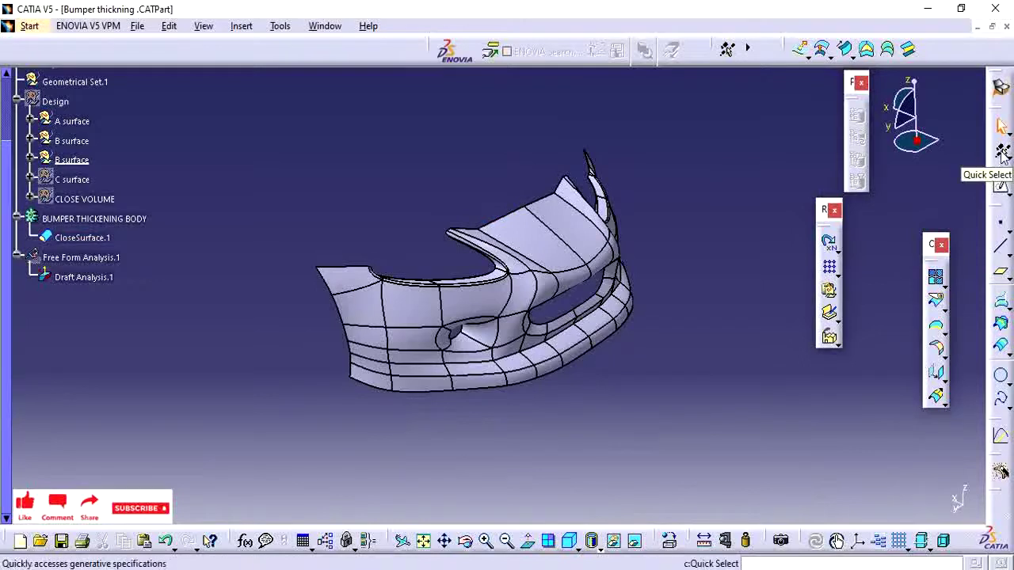
# - Hide the duplicated B surface set and the BUMPER THICKENING BODY
pyautogui.click(71, 159)
pyautogui.rightClick(69, 159)
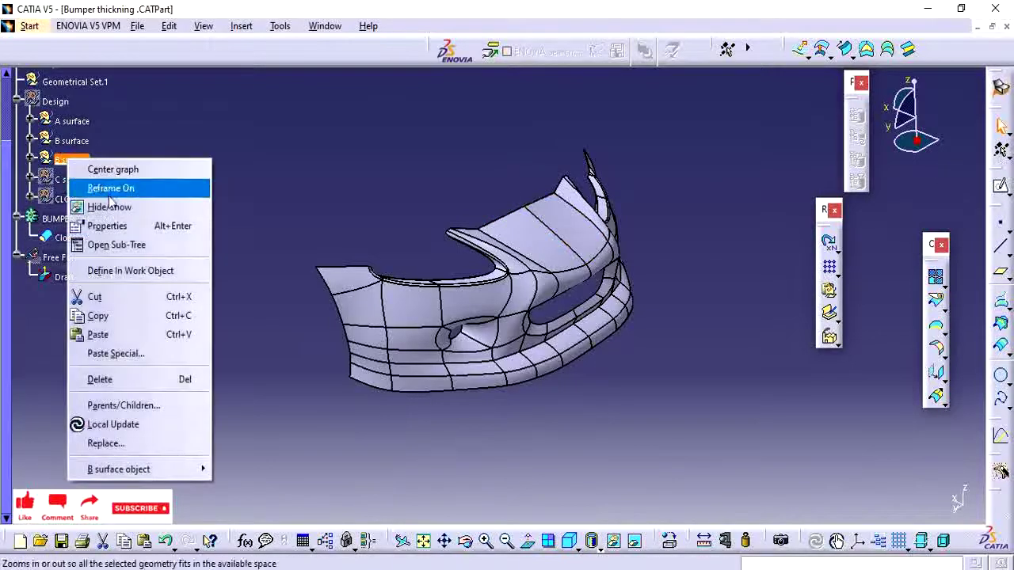
pyautogui.click(110, 192)
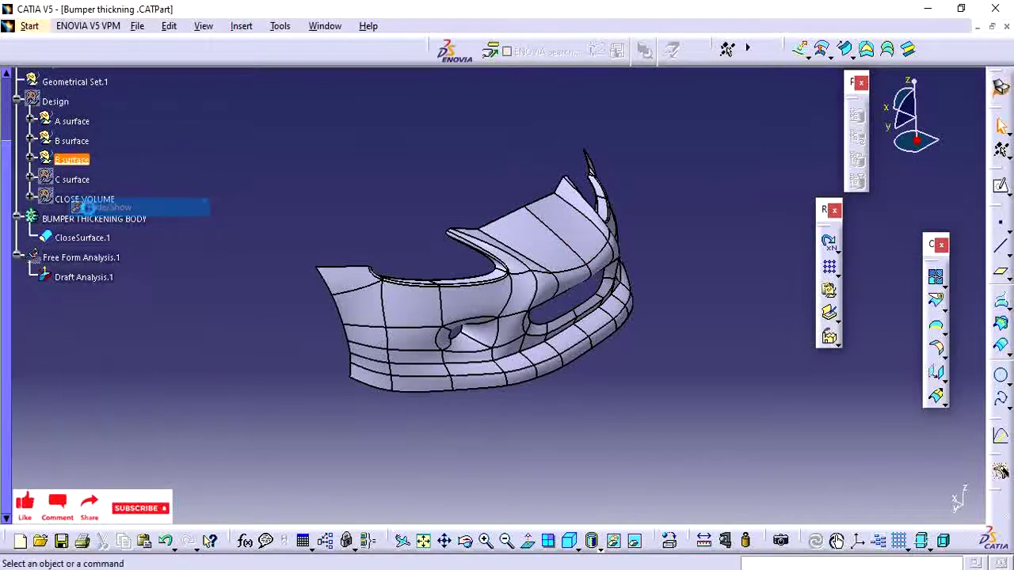
pyautogui.click(86, 219)
pyautogui.rightClick(88, 219)
pyautogui.click(128, 268)
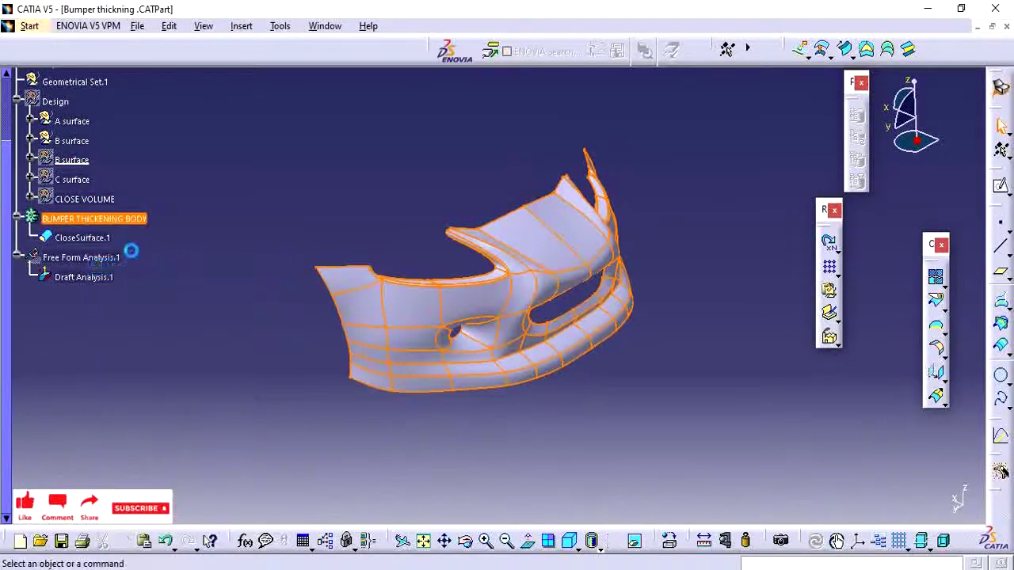
# - Show the Design set and hide the A surface set to view the B surface on its own
pyautogui.rightClick(42, 98)
pyautogui.click(79, 147)
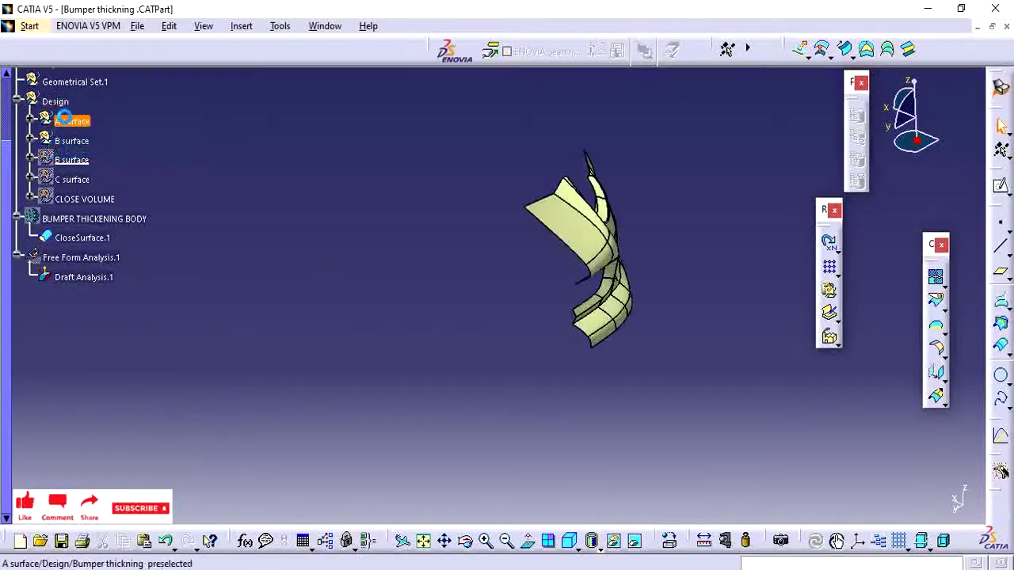
pyautogui.rightClick(63, 119)
pyautogui.click(95, 166)
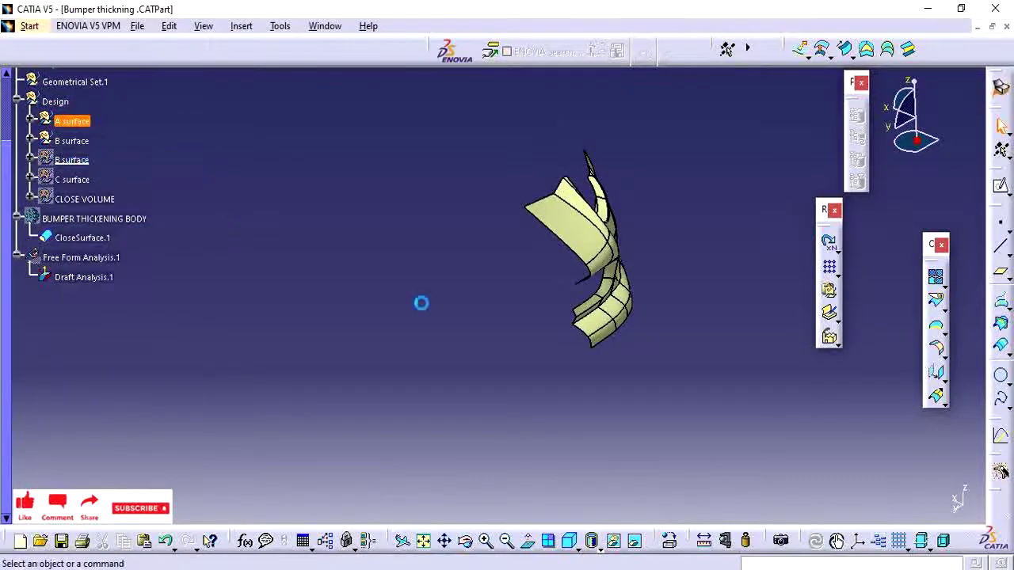
pyautogui.moveTo(583, 340); pyautogui.dragTo(562, 312, button='middle')
pyautogui.moveTo(745, 346); pyautogui.dragTo(378, 342, button='middle')
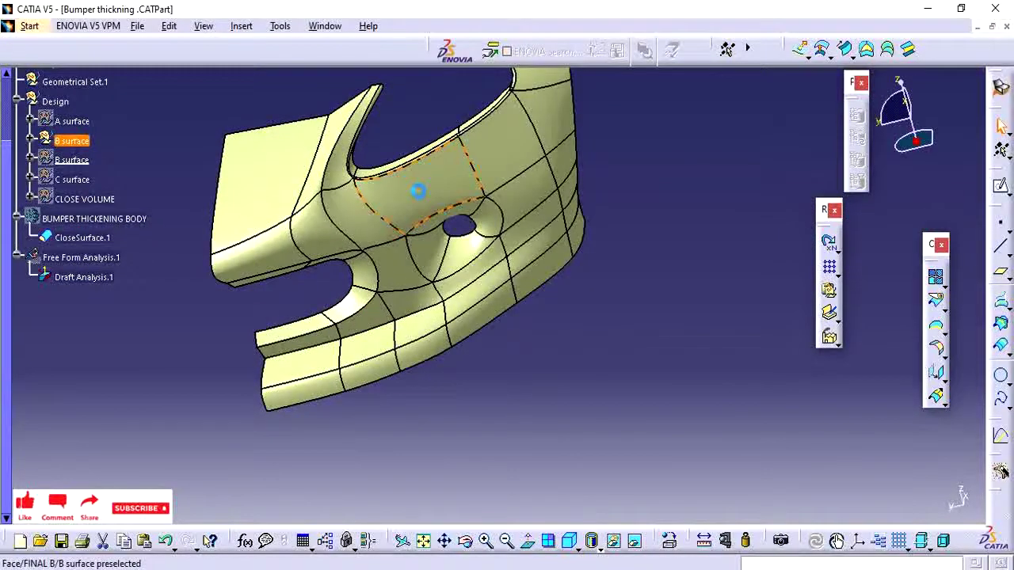
pyautogui.moveTo(472, 294); pyautogui.dragTo(388, 341, button='middle')
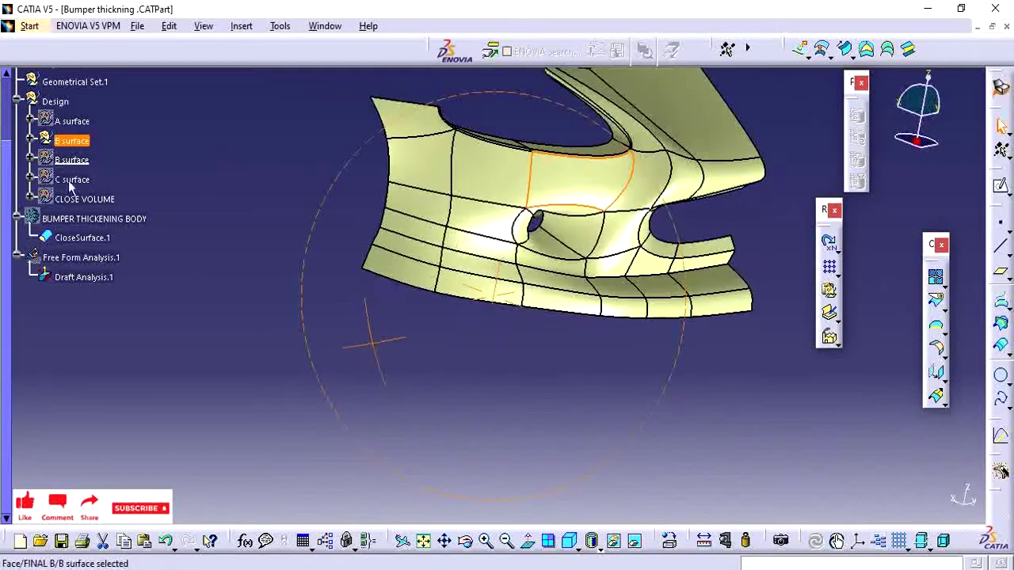
# - Show the C surface set and the CLOSE VOLUME set
pyautogui.rightClick(70, 184)
pyautogui.click(111, 229)
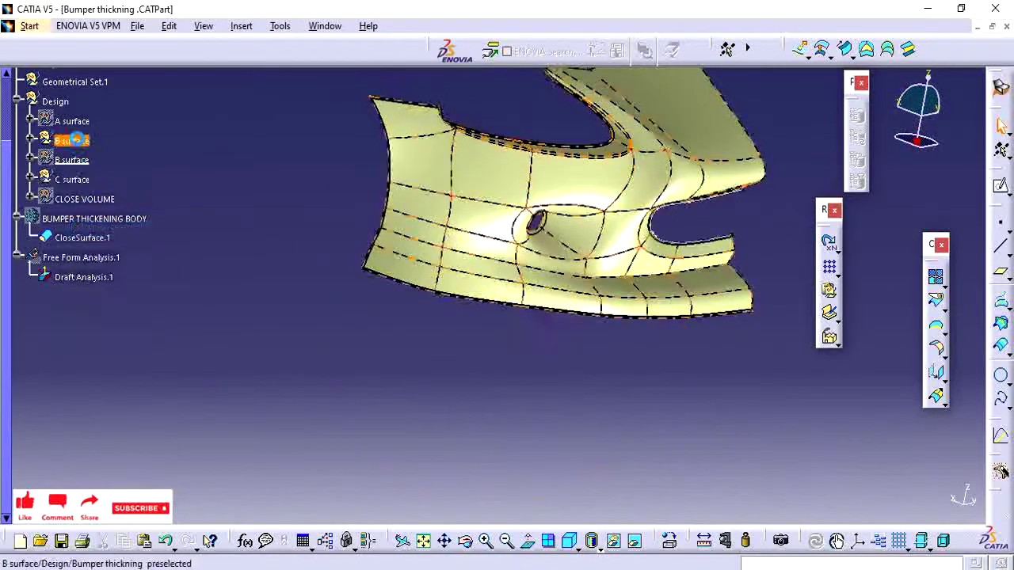
pyautogui.rightClick(83, 200)
pyautogui.click(115, 242)
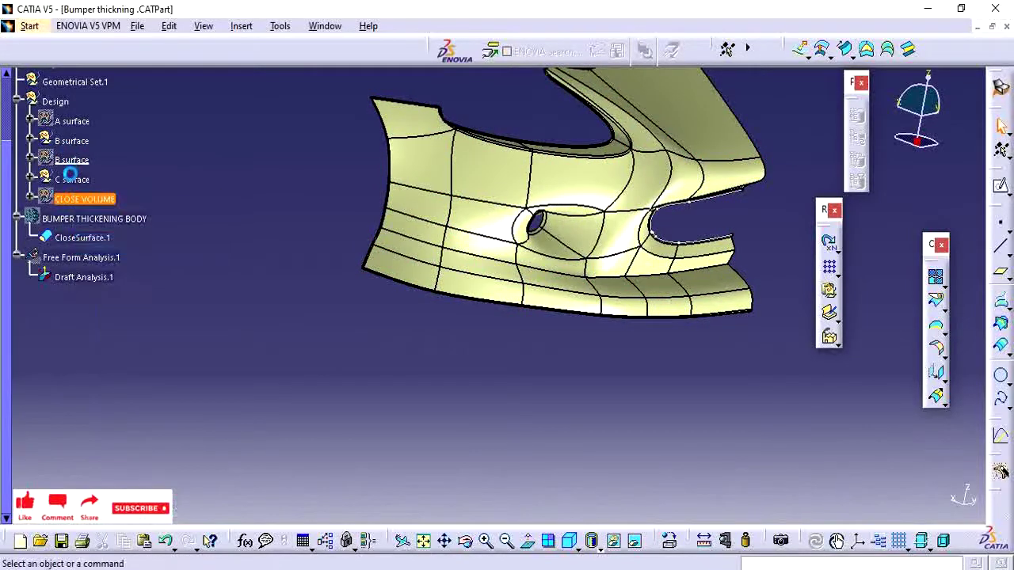
# - Hide the C surface set and the original B surface set, leaving only CLOSE VOLUME displayed
pyautogui.rightClick(70, 179)
pyautogui.click(103, 207)
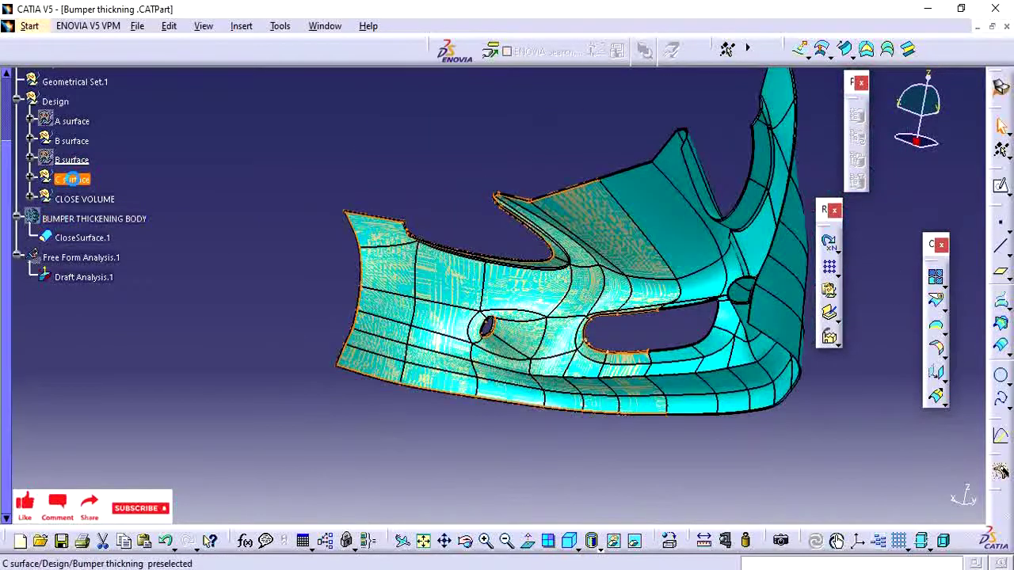
pyautogui.rightClick(69, 179)
pyautogui.click(110, 230)
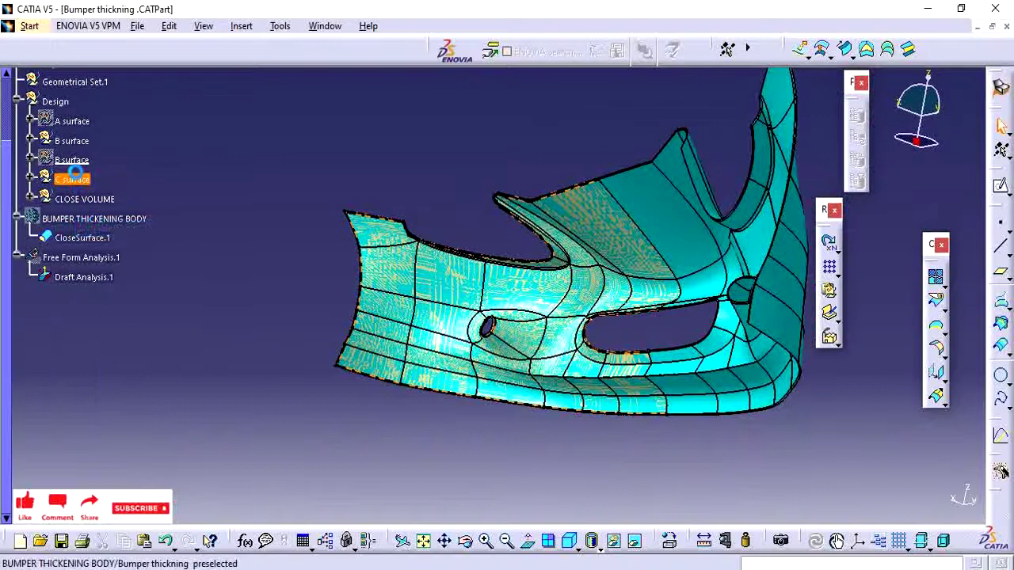
pyautogui.press('Escape')
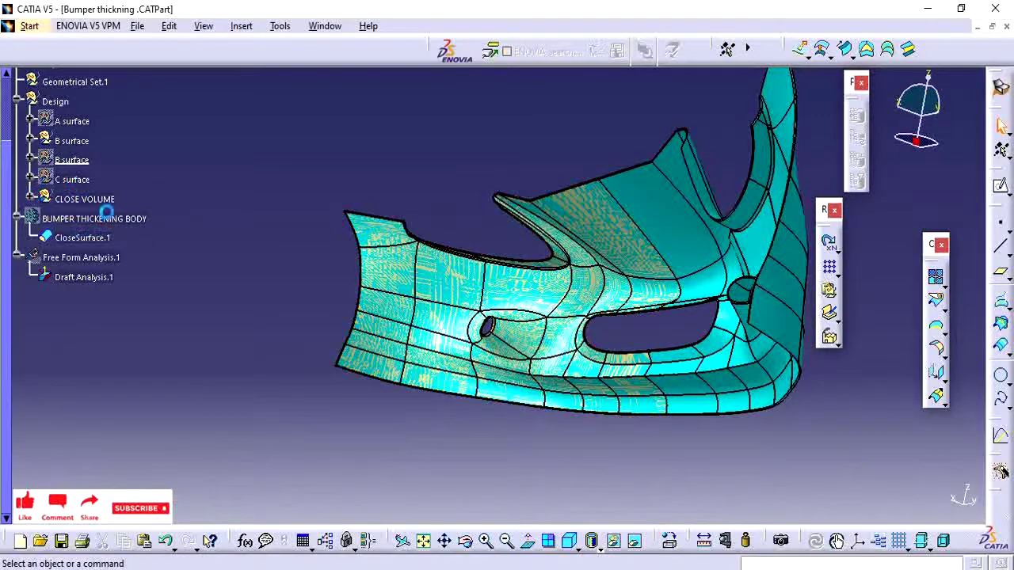
pyautogui.rightClick(73, 141)
pyautogui.click(120, 191)
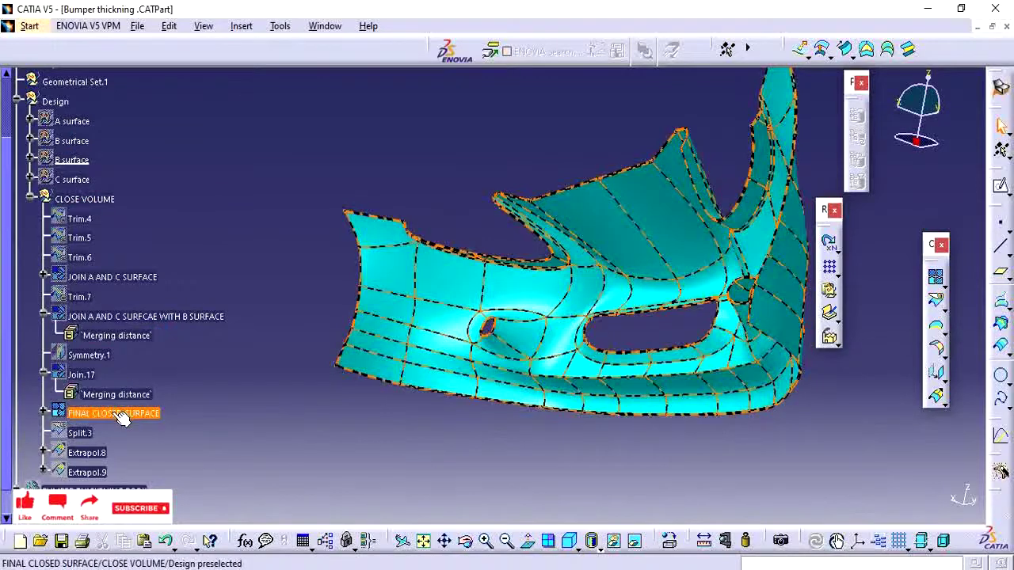
# - Inspect the closed bumper surface's upper edge and use Quick Select on its thin edge face to navigate to the parent Join.17
pyautogui.moveTo(451, 170); pyautogui.dragTo(482, 218, button='middle')
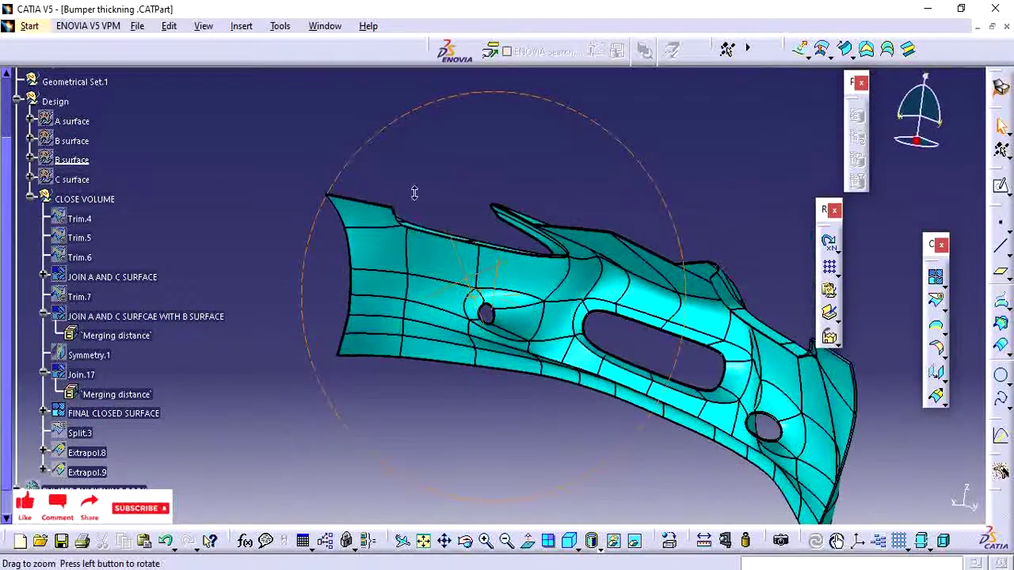
pyautogui.moveTo(415, 193); pyautogui.dragTo(416, 189, button='middle')
pyautogui.moveTo(559, 289); pyautogui.dragTo(625, 245, button='middle')
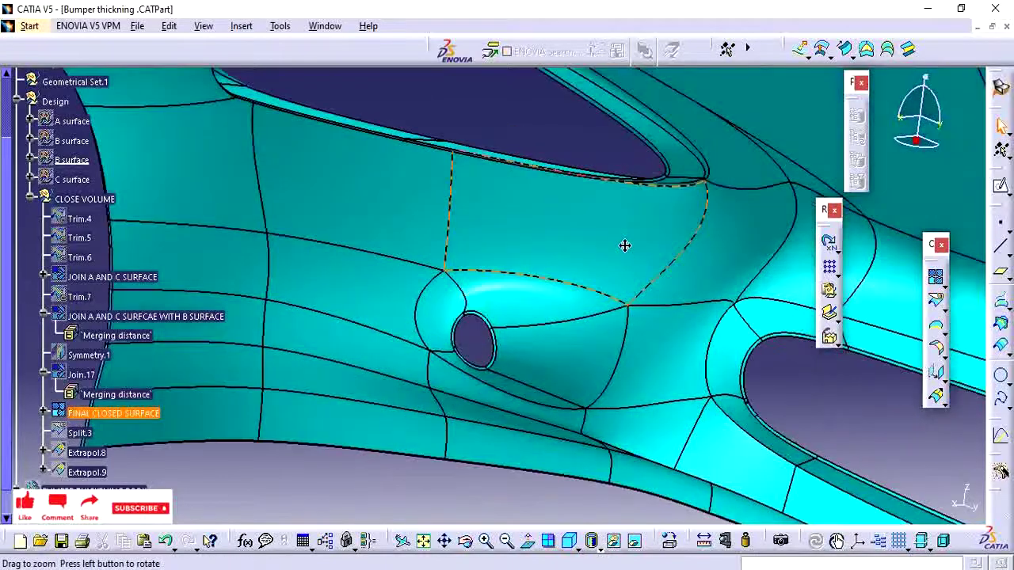
pyautogui.moveTo(366, 79); pyautogui.dragTo(547, 204, button='middle')
pyautogui.moveTo(583, 345); pyautogui.dragTo(713, 190, button='middle')
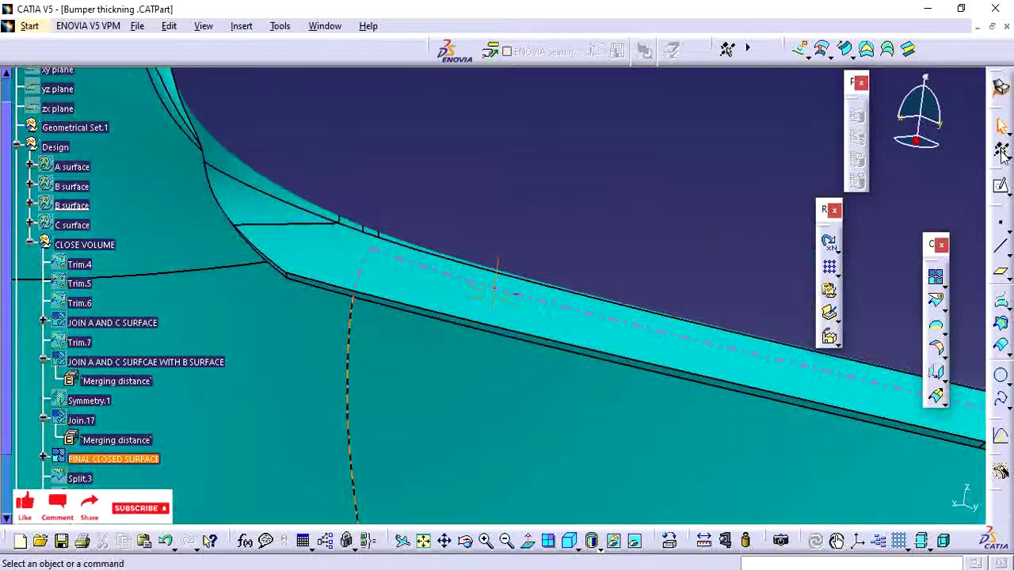
pyautogui.click(1002, 152)
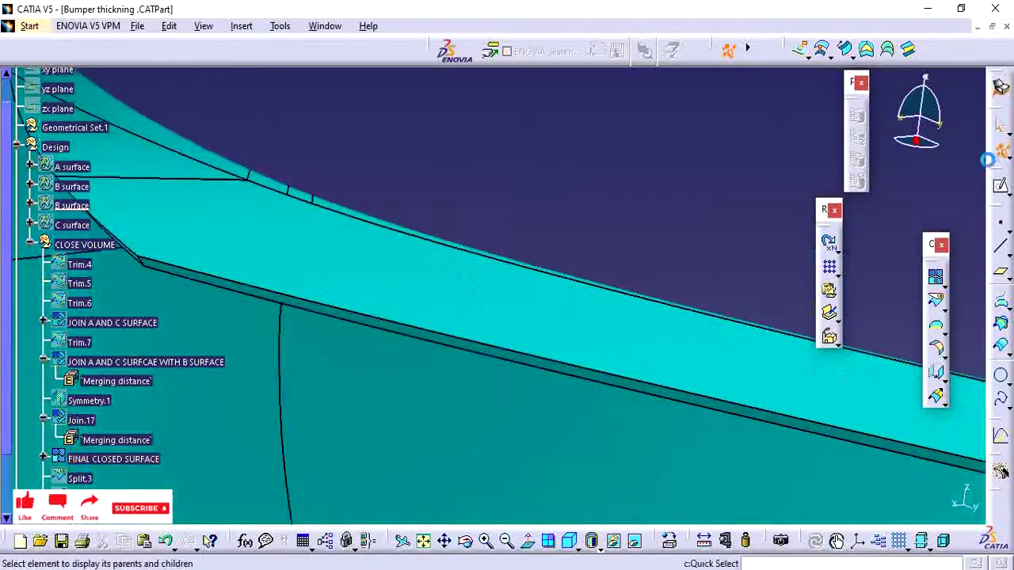
pyautogui.click(621, 387)
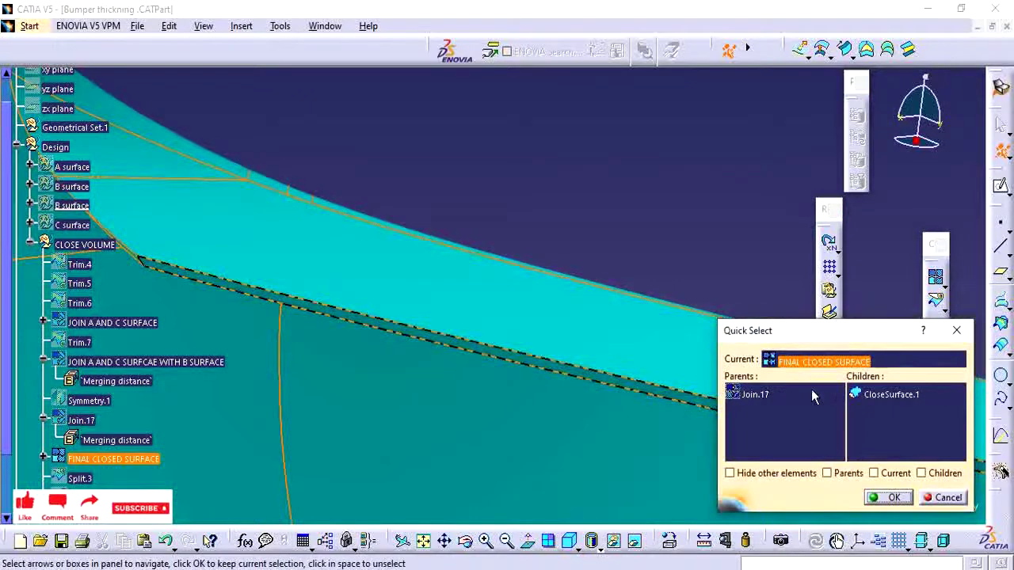
pyautogui.click(756, 395)
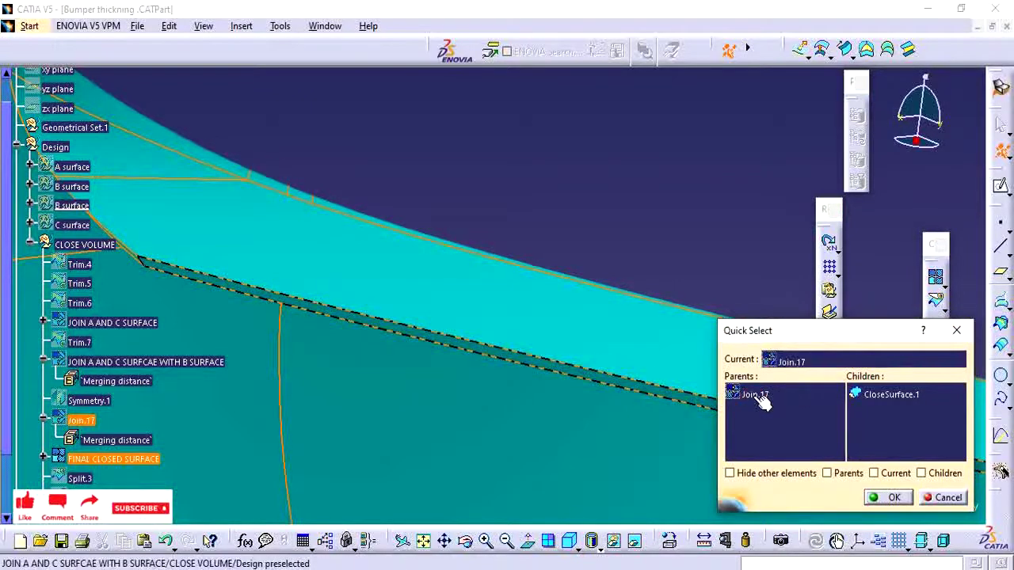
pyautogui.click(759, 398)
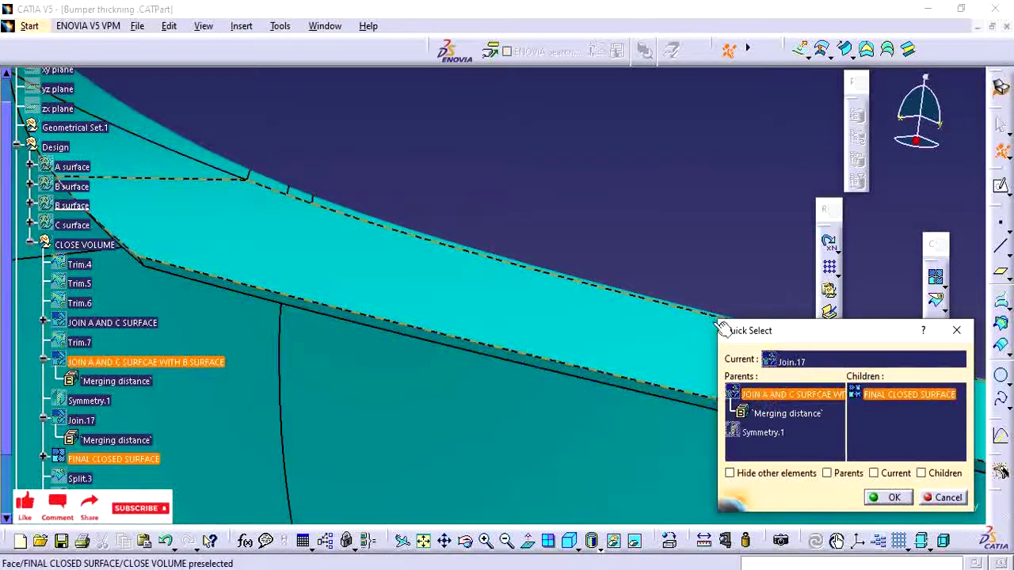
# - Enlarge the Quick Select window, trace the parents of Join.17 through Symmetry.1 to the zx plane, and accept the selection
pyautogui.moveTo(717, 320); pyautogui.dragTo(631, 195)
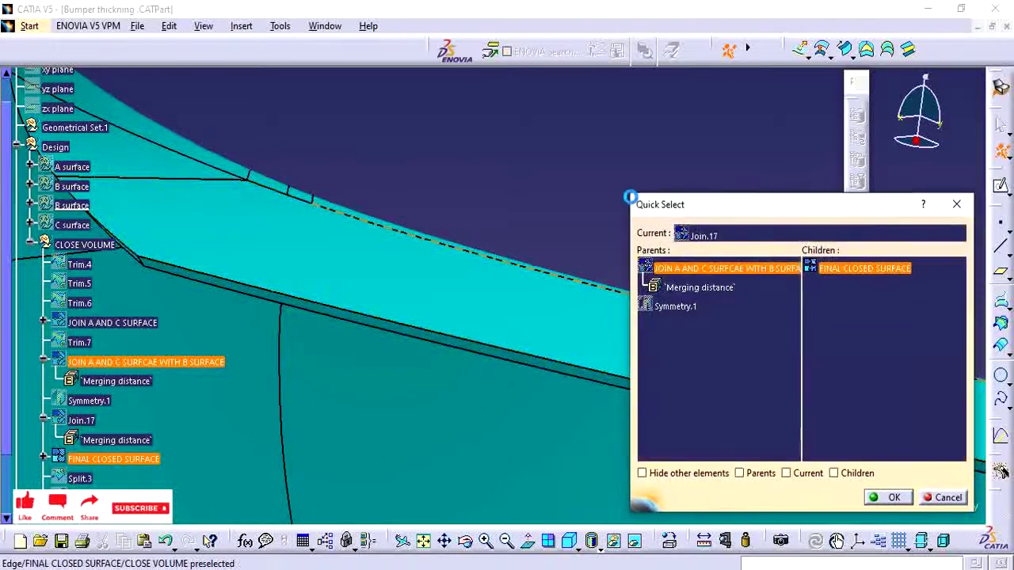
pyautogui.click(683, 309)
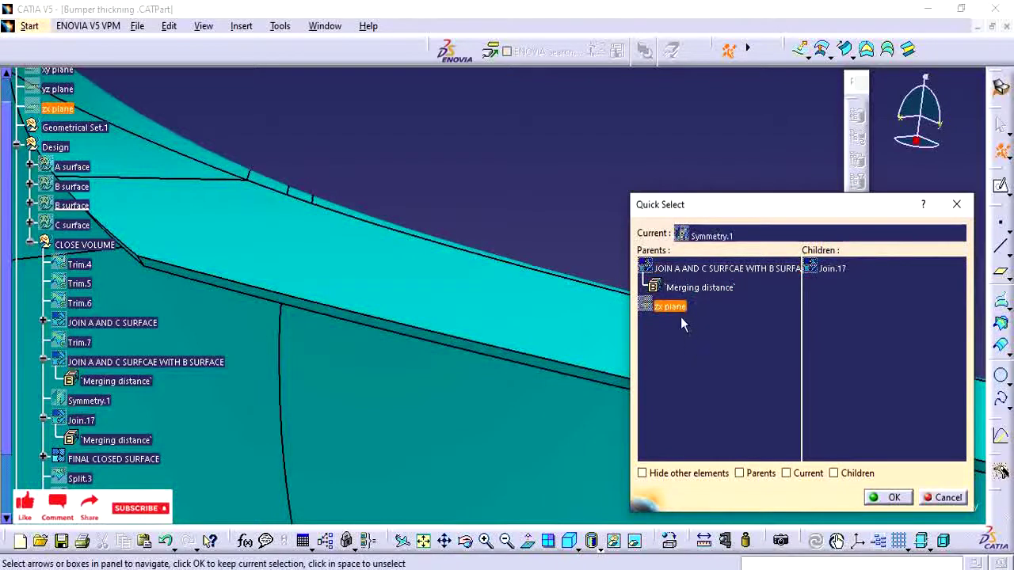
pyautogui.click(683, 309)
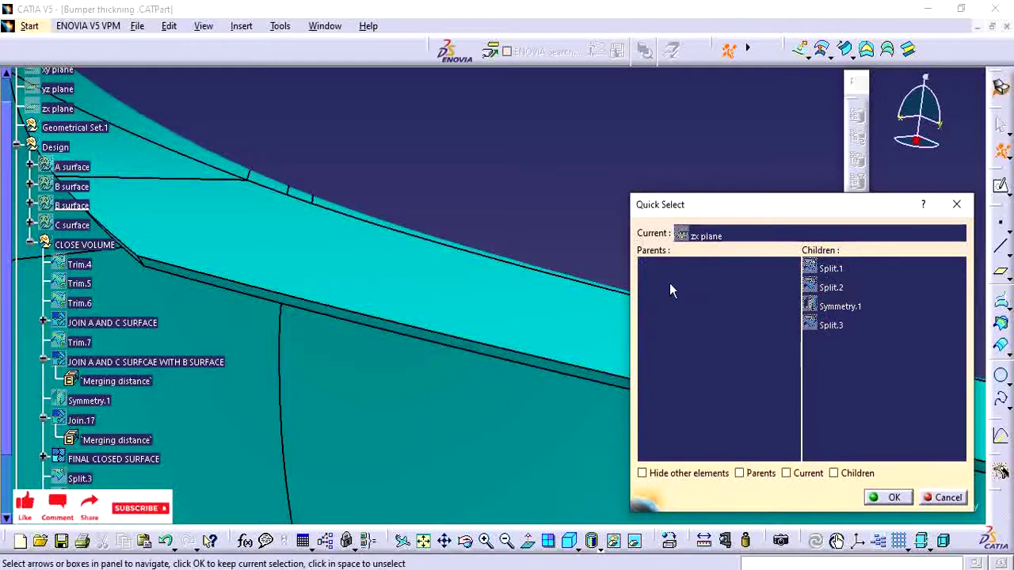
pyautogui.click(891, 499)
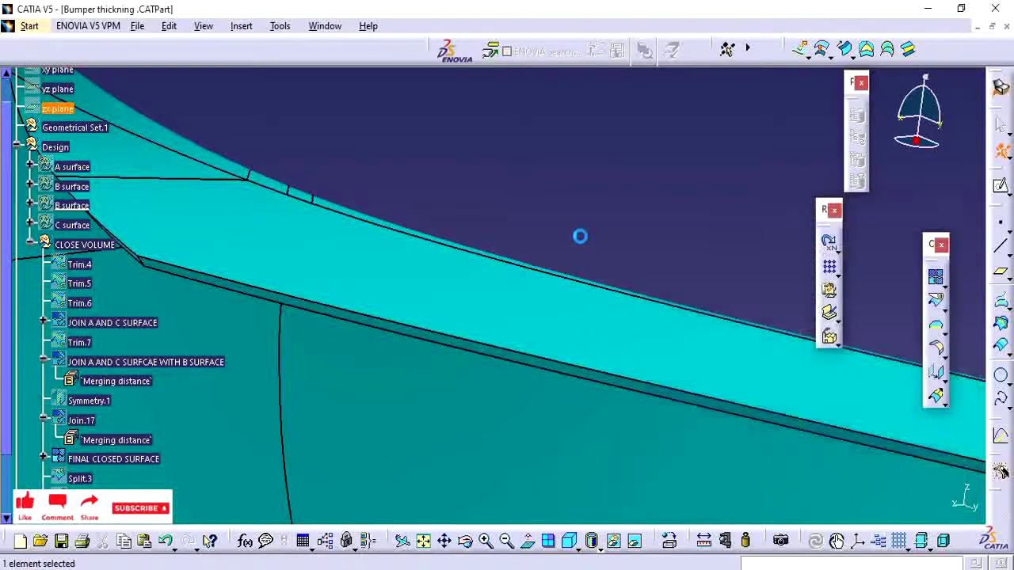
# - Collapse the CLOSE VOLUME set in the tree and hide it
pyautogui.moveTo(581, 242); pyautogui.dragTo(419, 547, button='middle')
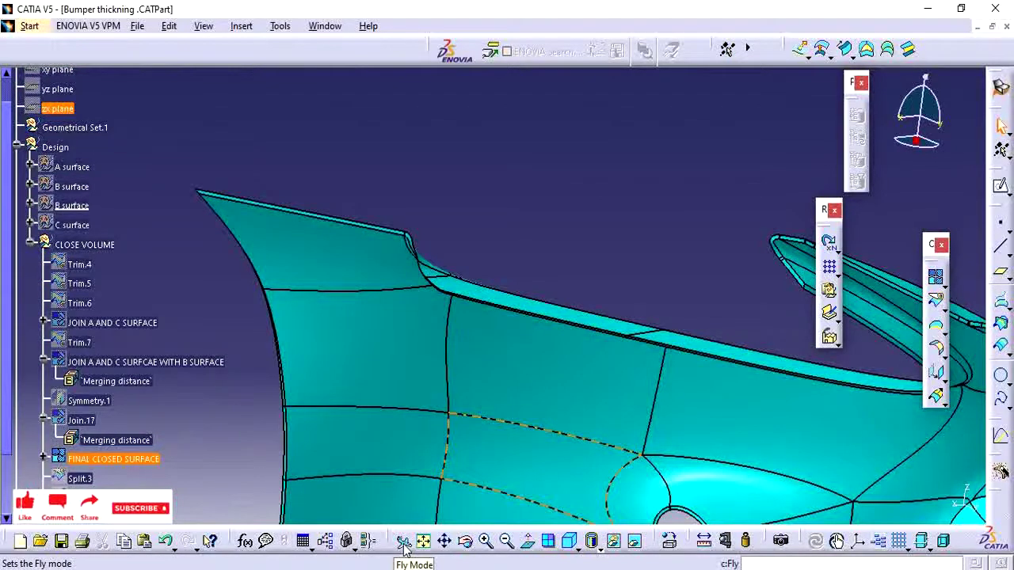
pyautogui.click(29, 242)
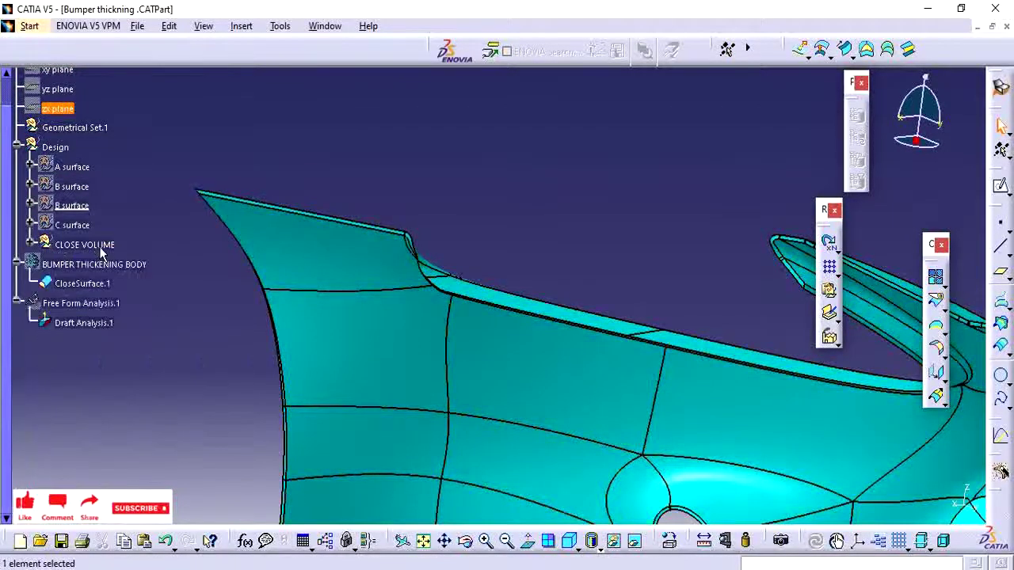
pyautogui.rightClick(95, 244)
pyautogui.click(143, 291)
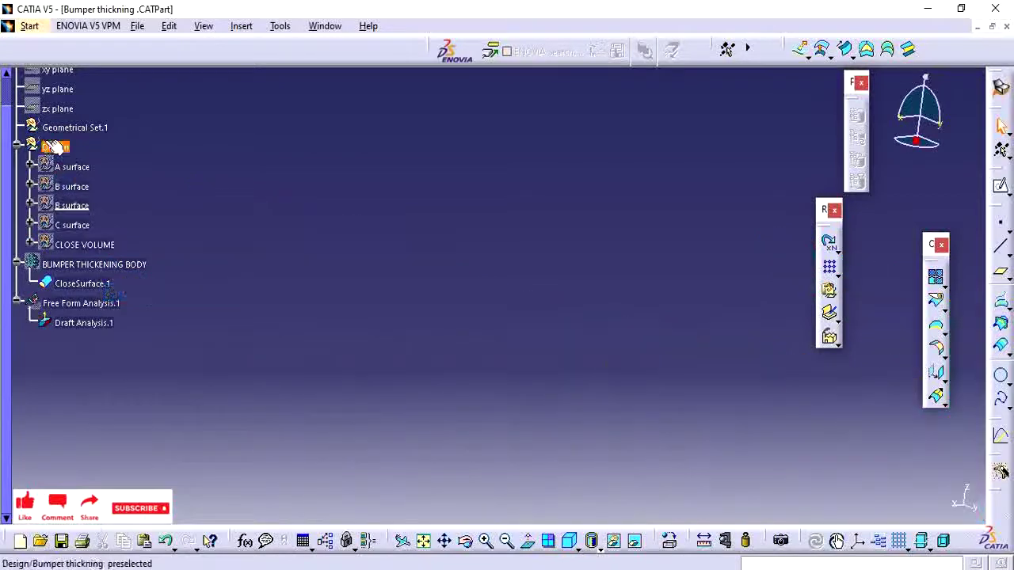
# - Show the BUMPER THICKENING BODY and hide the Design set
pyautogui.rightClick(77, 270)
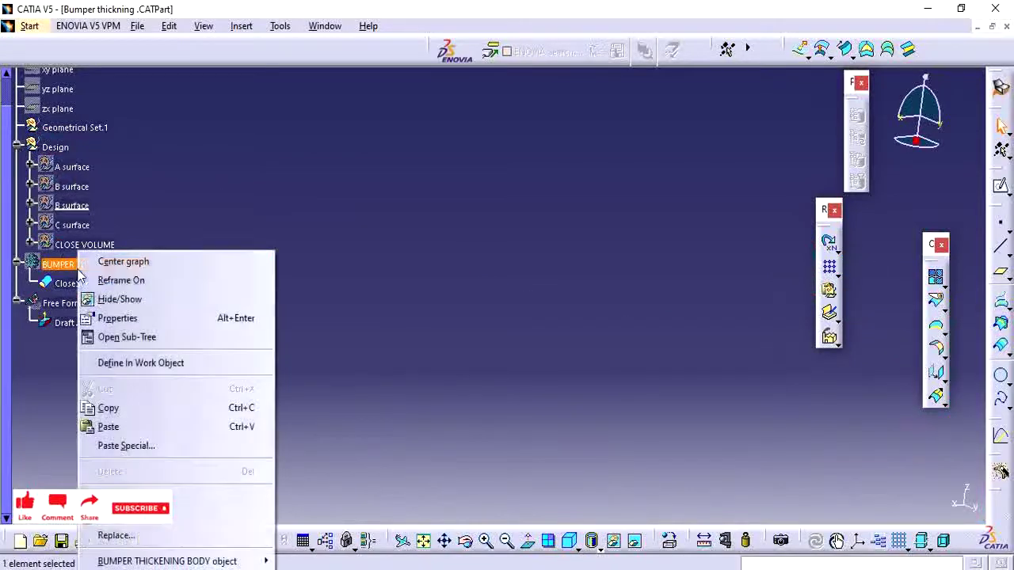
pyautogui.click(135, 299)
pyautogui.rightClick(62, 147)
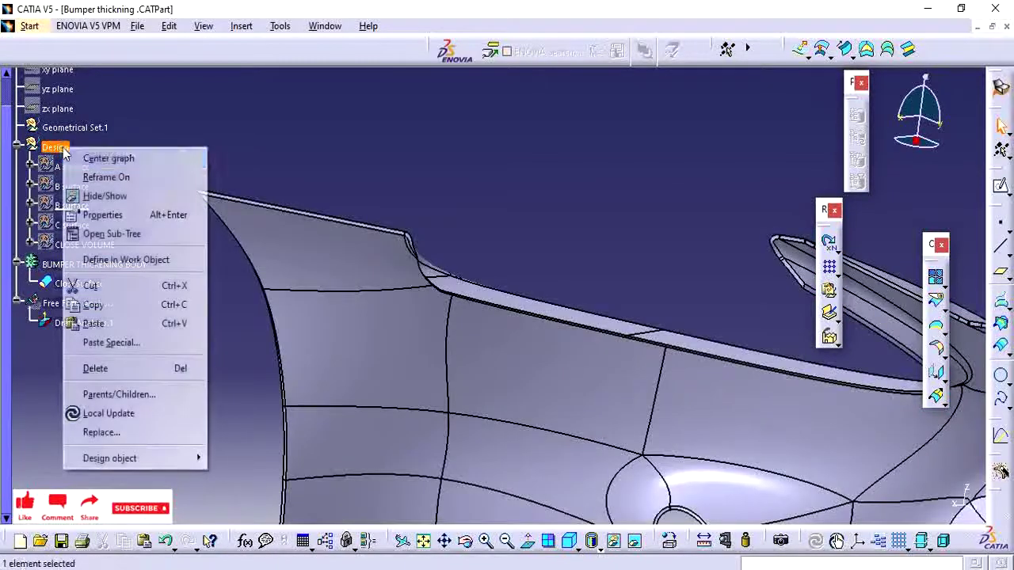
pyautogui.click(101, 196)
# - Examine the thickened bumper body from the outside, covering the lower front edge, the corner faces and the area around the round hole
pyautogui.moveTo(416, 171); pyautogui.dragTo(476, 317, button='middle')
pyautogui.moveTo(570, 297); pyautogui.dragTo(402, 179, button='middle')
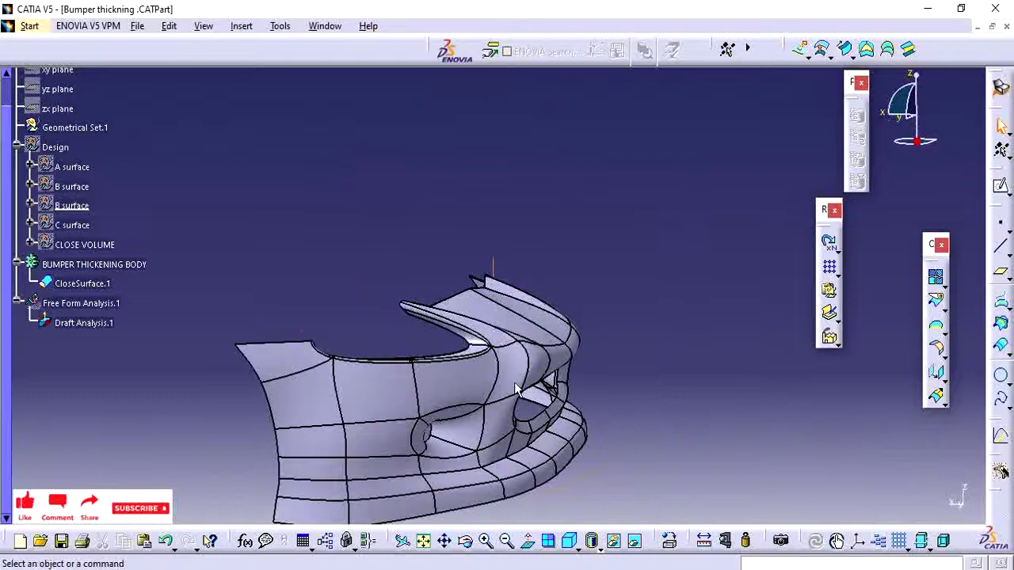
pyautogui.moveTo(519, 389); pyautogui.dragTo(547, 364, button='middle')
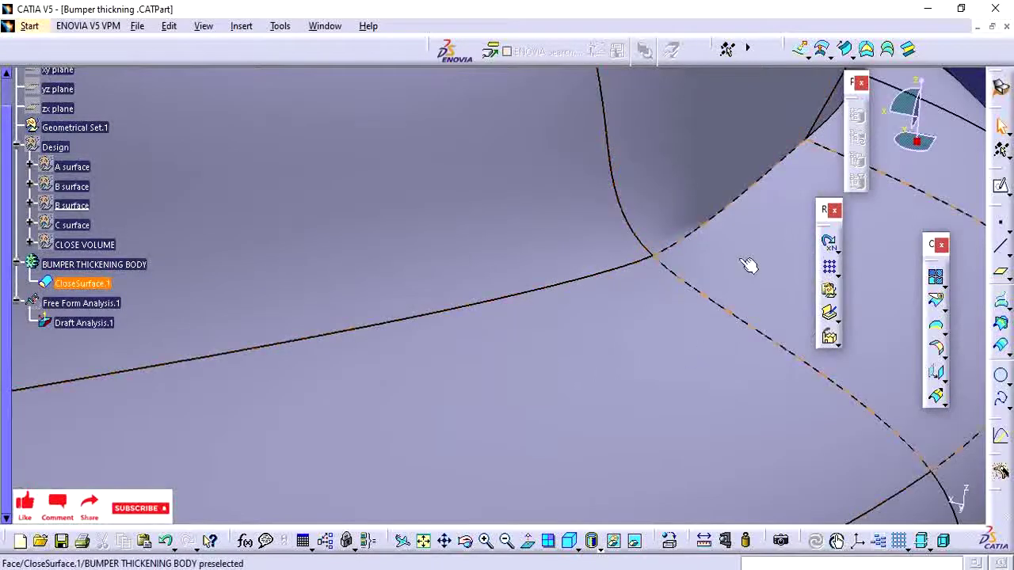
pyautogui.moveTo(625, 278); pyautogui.dragTo(641, 370, button='middle')
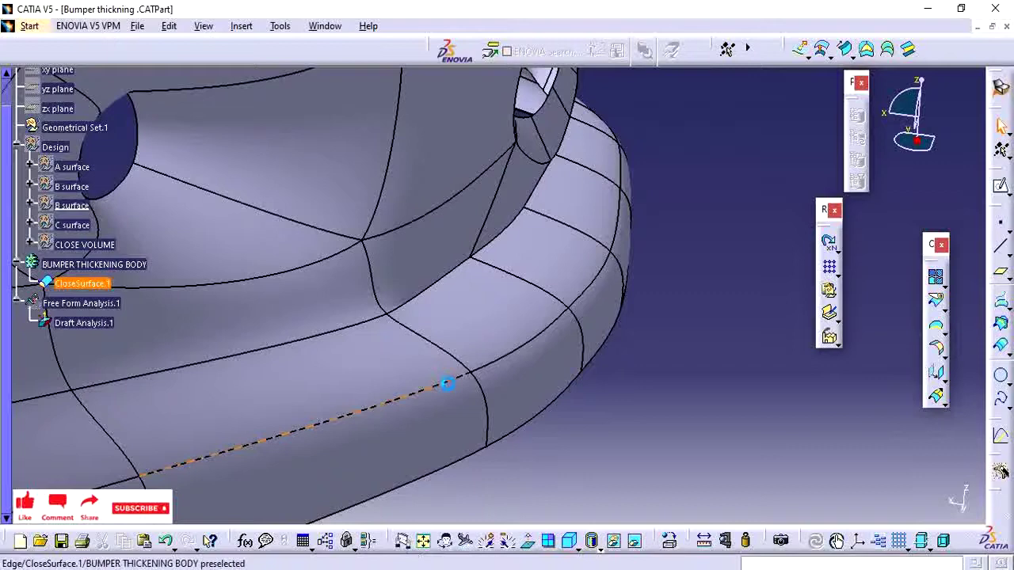
pyautogui.moveTo(562, 451); pyautogui.dragTo(548, 496, button='middle')
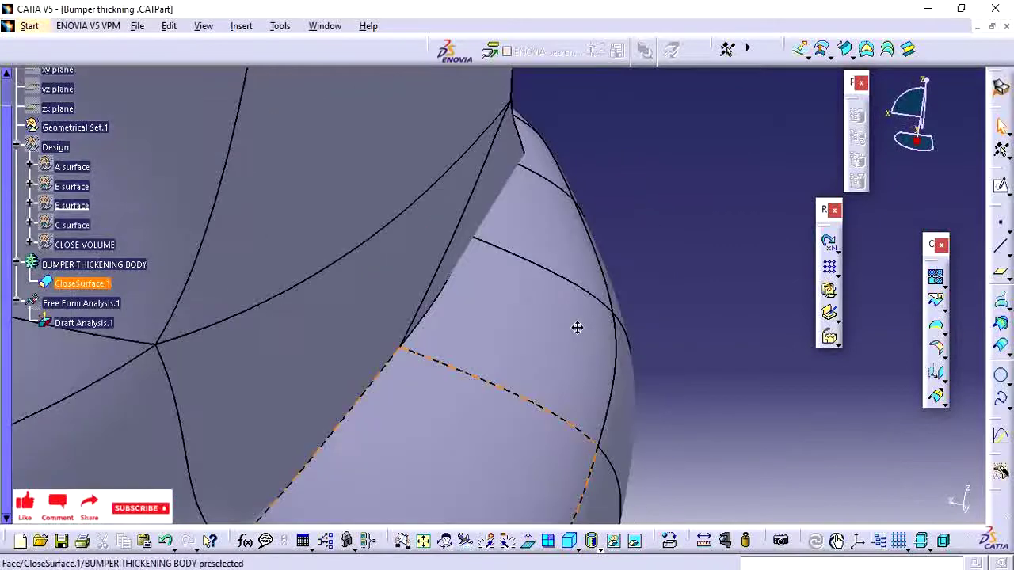
pyautogui.moveTo(574, 331); pyautogui.dragTo(453, 450, button='middle')
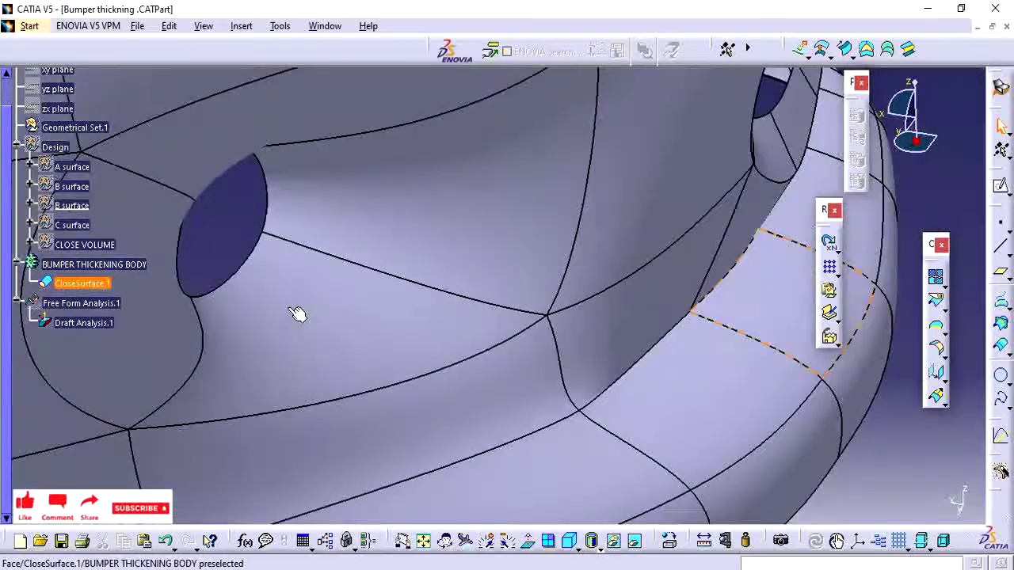
pyautogui.moveTo(335, 324); pyautogui.dragTo(490, 371, button='middle')
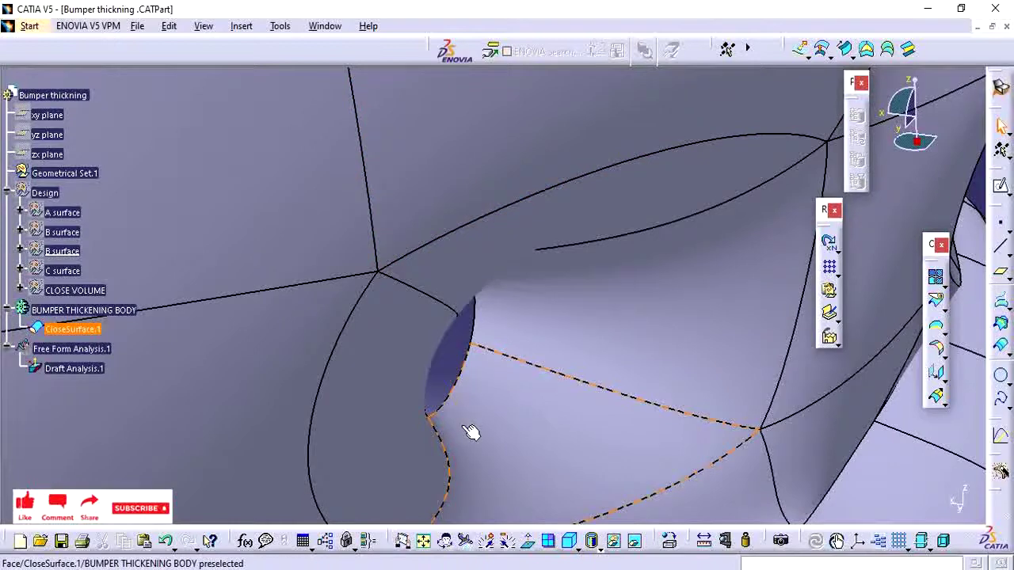
pyautogui.moveTo(465, 425); pyautogui.dragTo(487, 343, button='middle')
pyautogui.moveTo(487, 343); pyautogui.dragTo(472, 412)
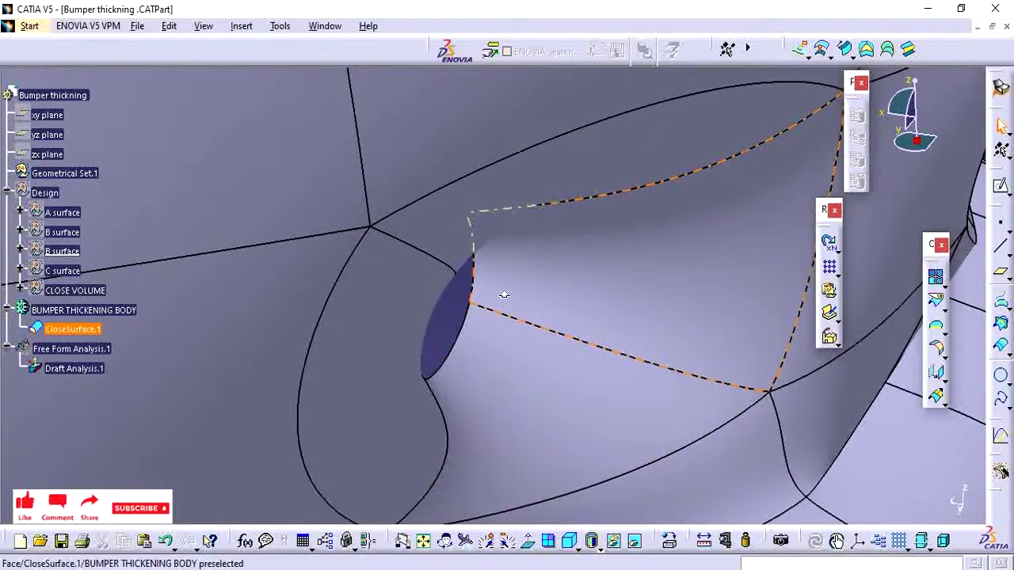
pyautogui.moveTo(509, 272); pyautogui.dragTo(489, 359, button='middle')
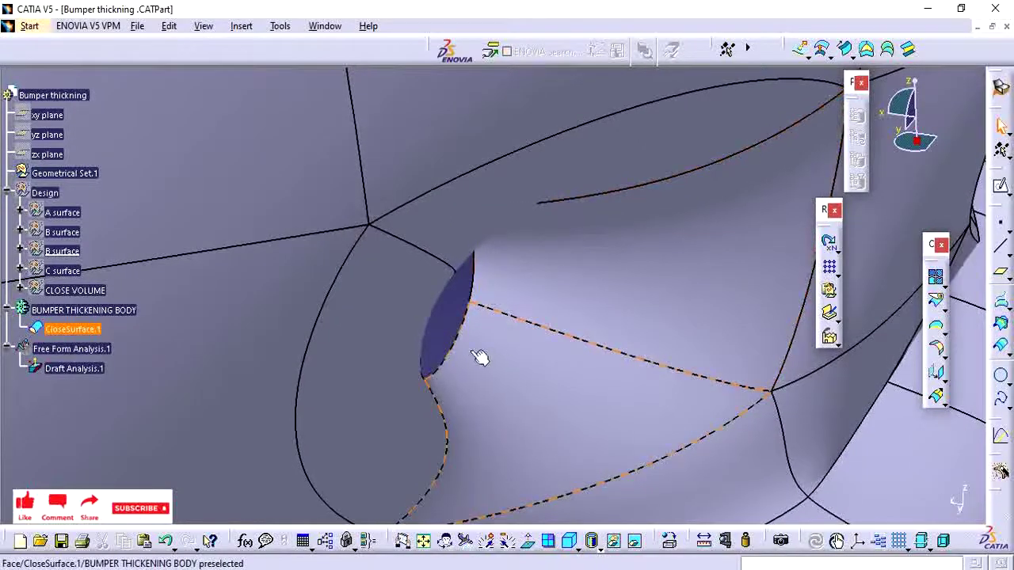
# - Examine the faces below and around the round hole in the thickened body, increasing the fly speed during navigation
pyautogui.moveTo(618, 410); pyautogui.dragTo(613, 443, button='middle')
pyautogui.moveTo(700, 428); pyautogui.dragTo(500, 544, button='middle')
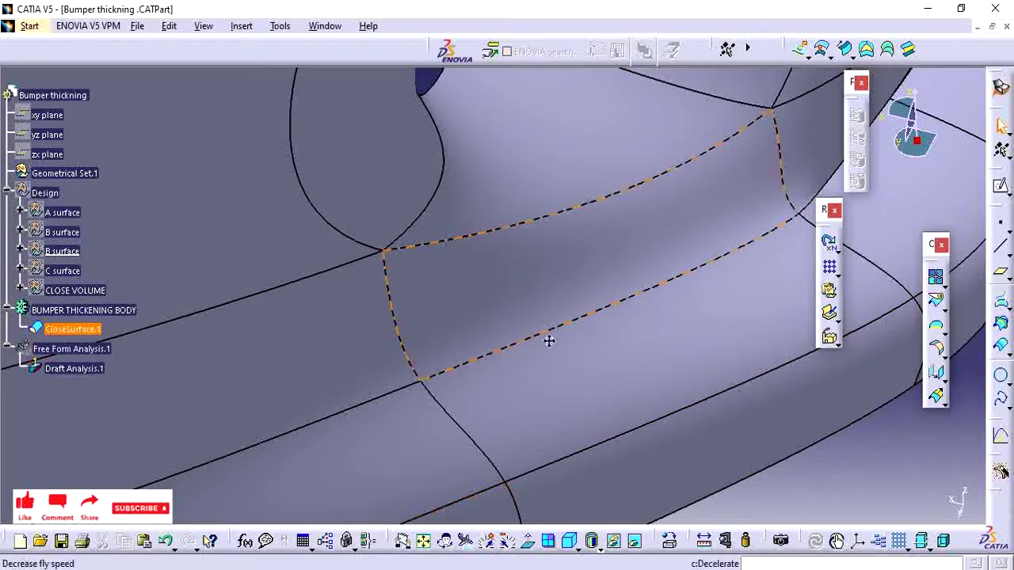
pyautogui.moveTo(547, 340); pyautogui.dragTo(524, 392, button='middle')
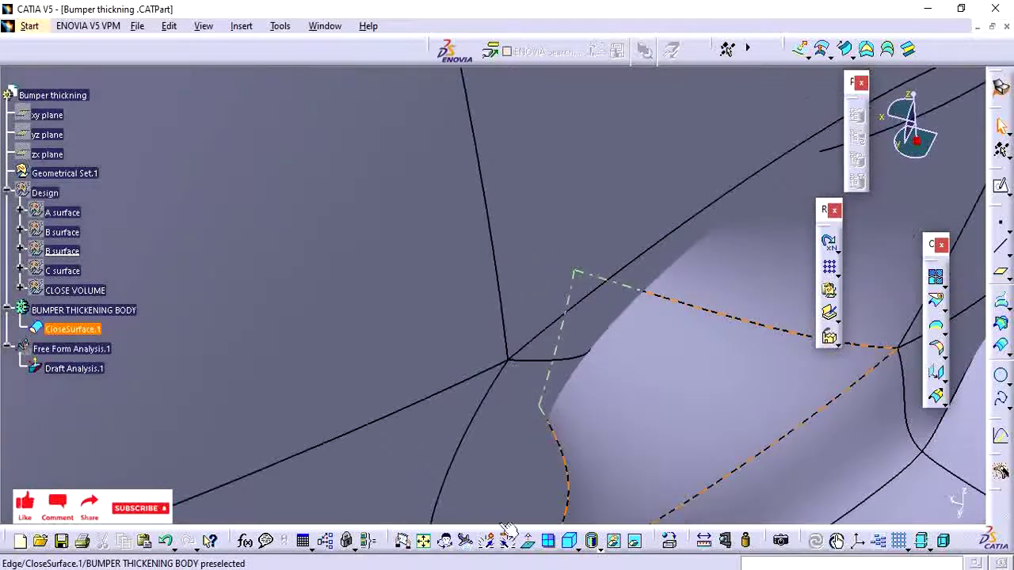
pyautogui.click(490, 542)
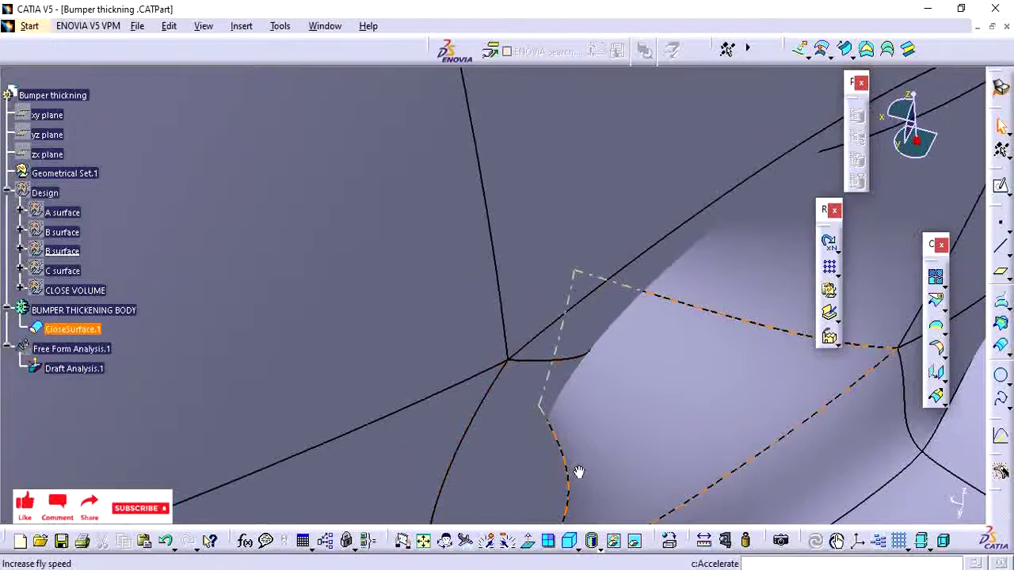
pyautogui.moveTo(579, 458); pyautogui.dragTo(498, 512, button='middle')
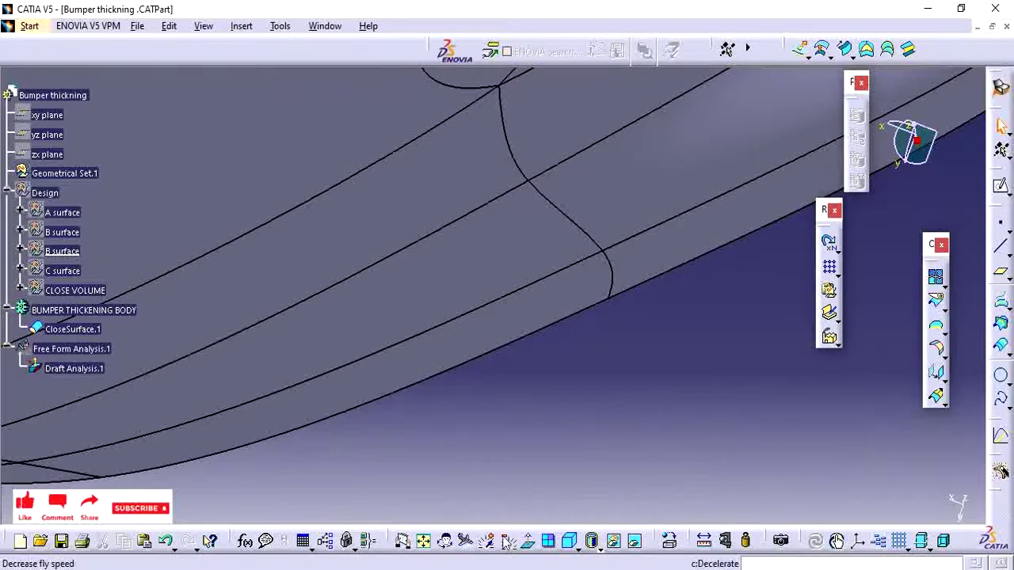
pyautogui.moveTo(539, 329); pyautogui.dragTo(539, 336, button='middle')
pyautogui.moveTo(540, 285); pyautogui.dragTo(544, 362, button='middle')
pyautogui.moveTo(532, 303); pyautogui.dragTo(496, 332, button='middle')
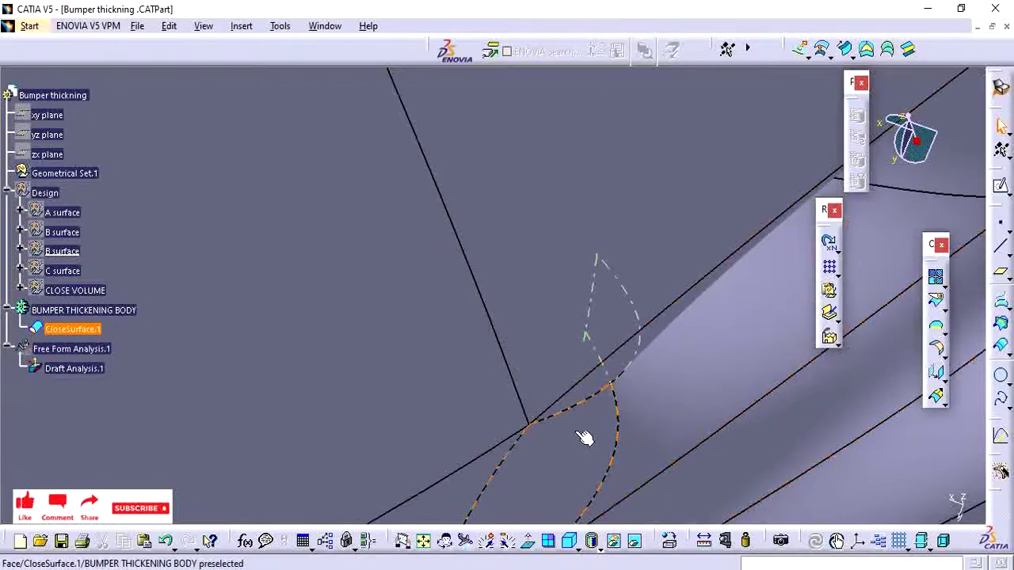
pyautogui.moveTo(577, 401); pyautogui.dragTo(534, 364, button='middle')
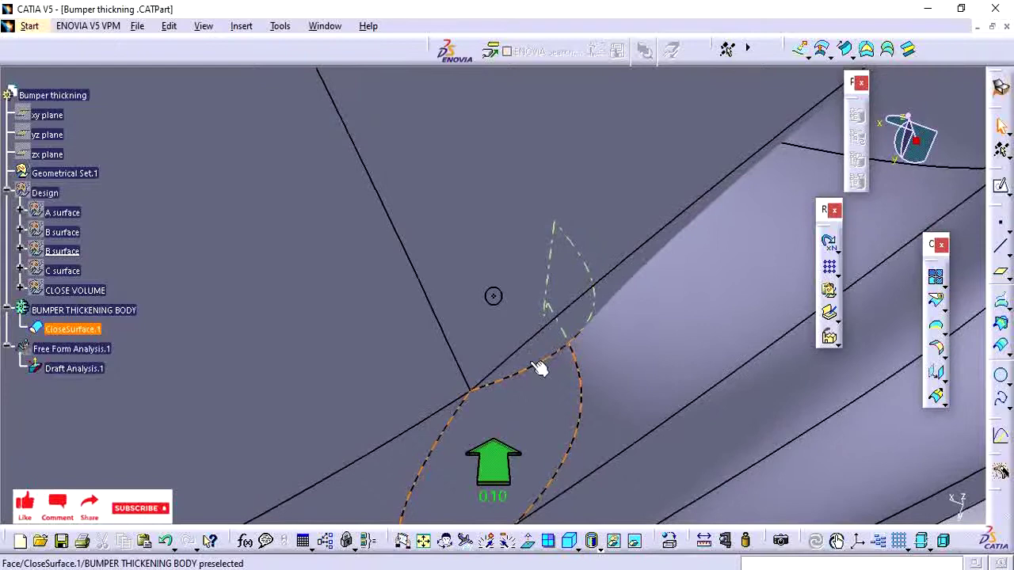